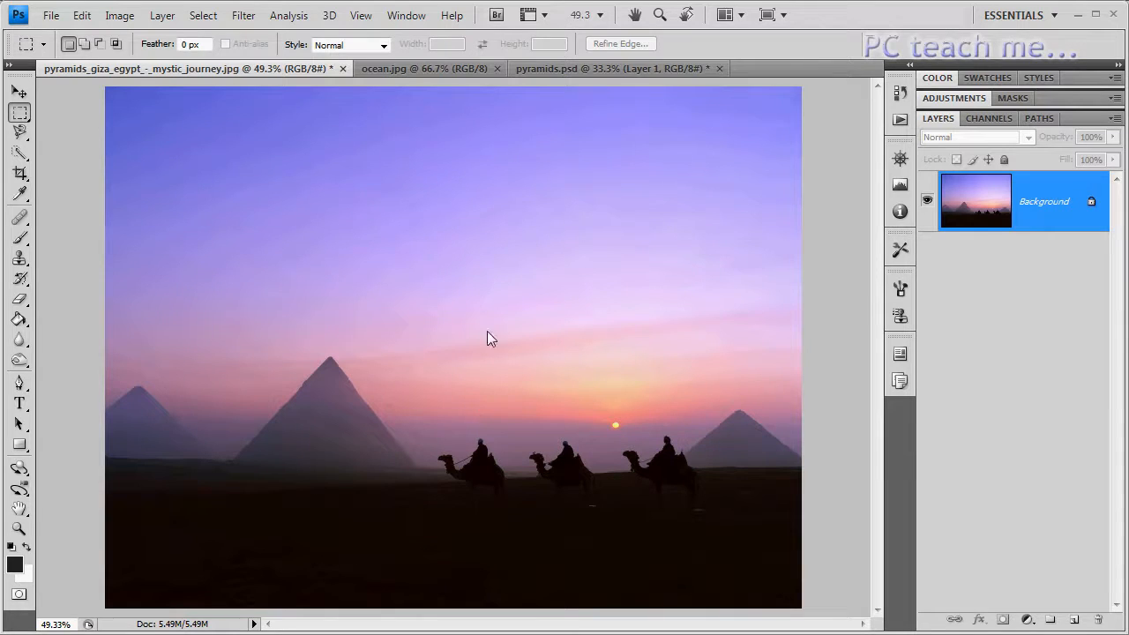
Select the whole sky above the horizon in ocean.jpg with the Rectangular Marquee tool.
{"action": "left_click", "coordinate": [436, 68]}
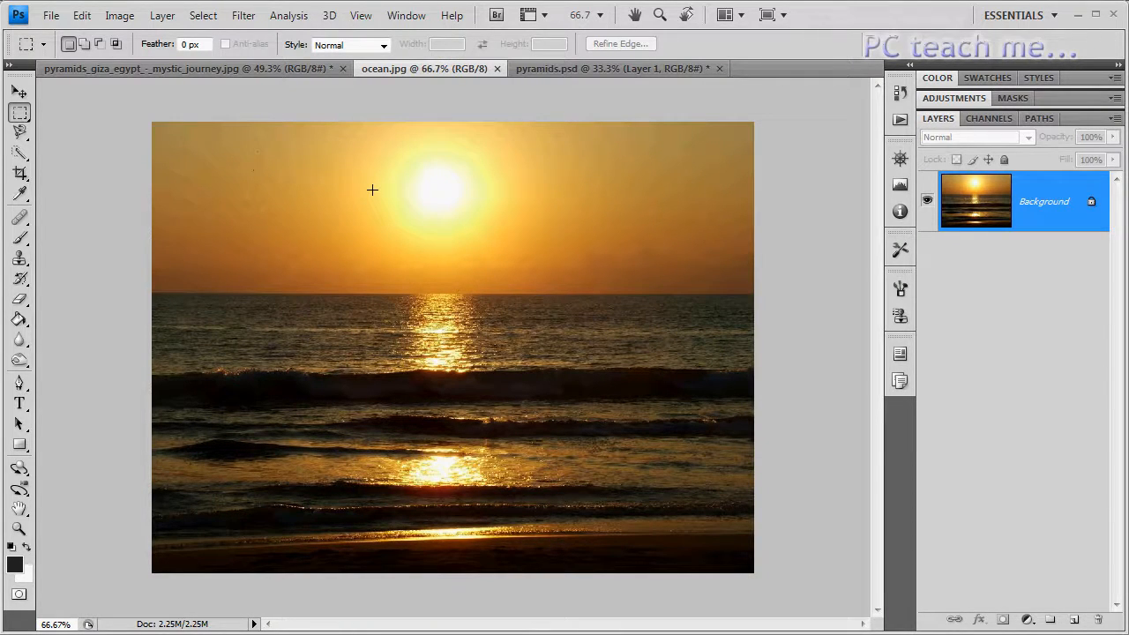
{"action": "left_click", "coordinate": [261, 71]}
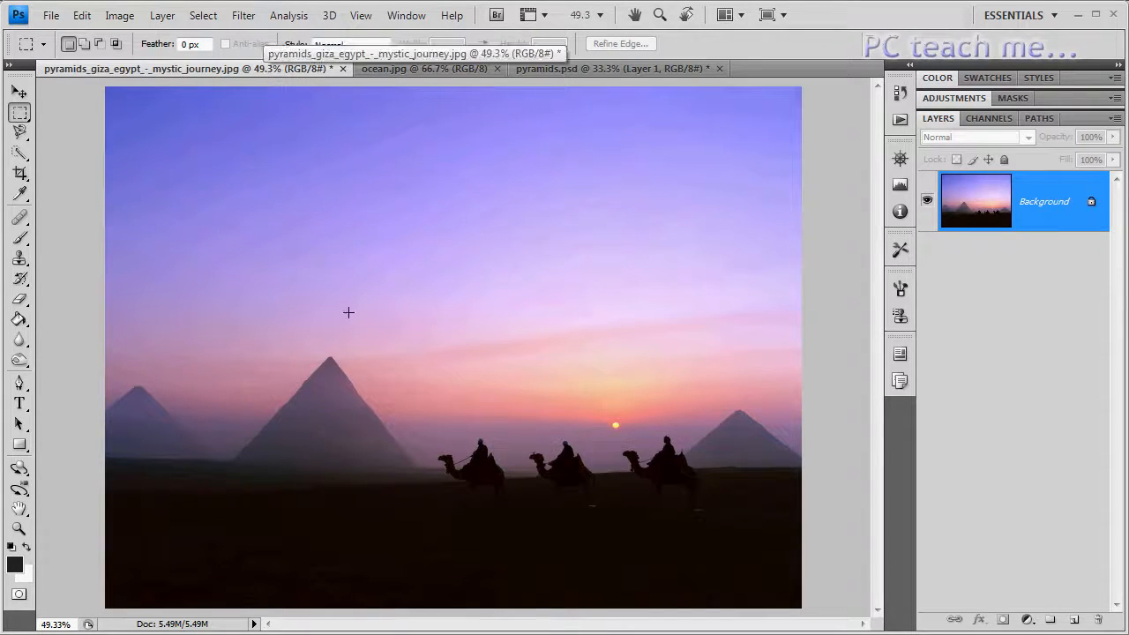
{"action": "left_click", "coordinate": [422, 73]}
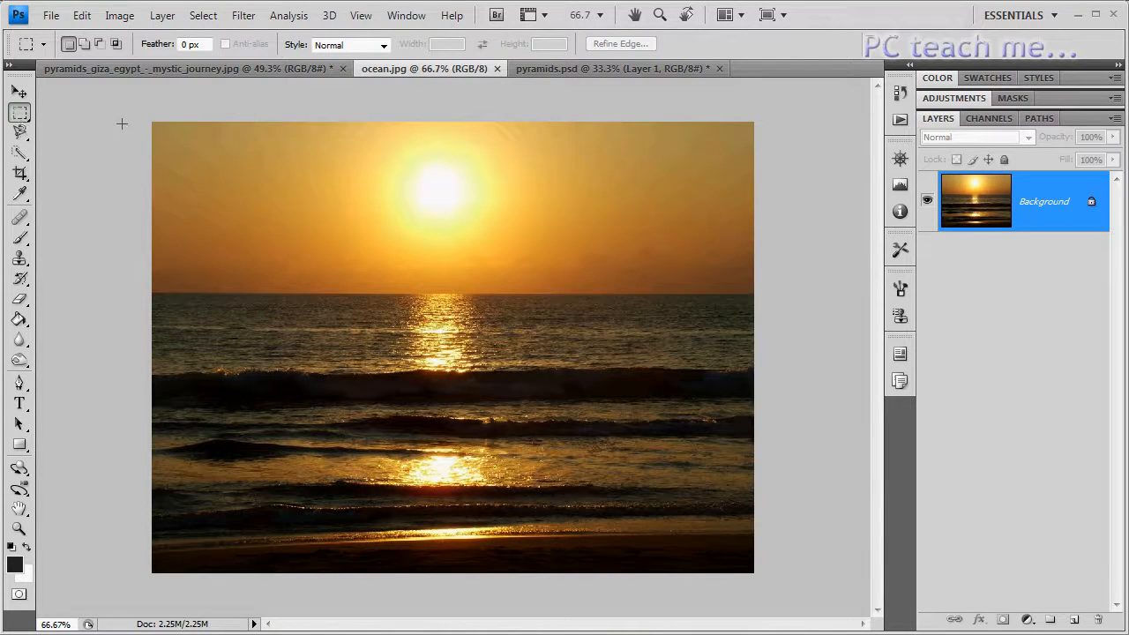
{"action": "left_click_drag", "start_coordinate": [174, 146], "coordinate": [756, 284]}
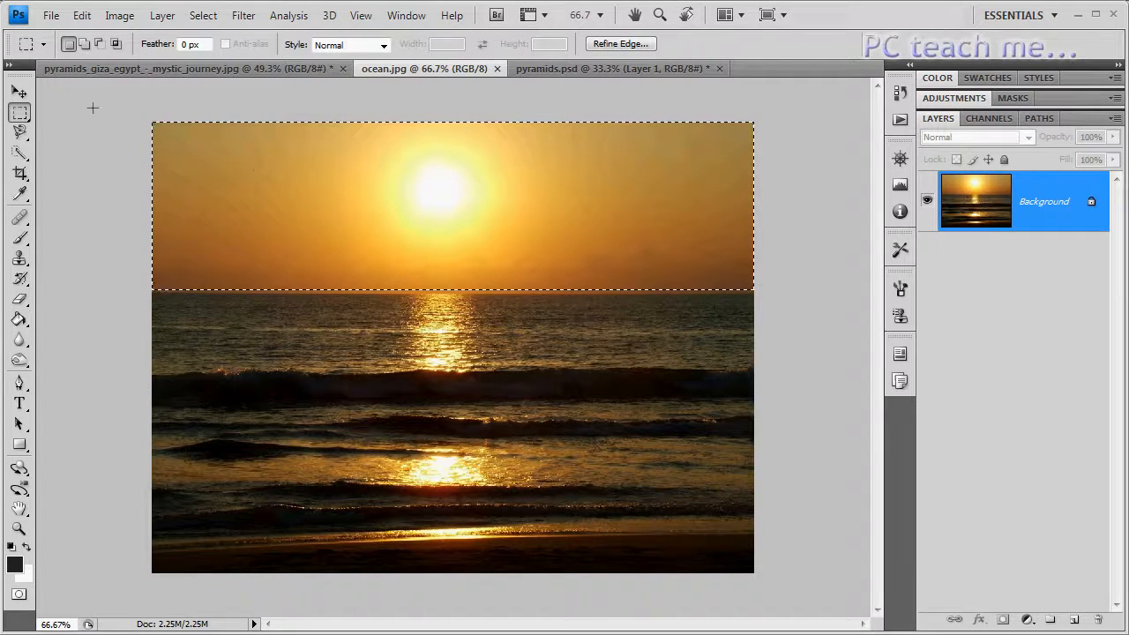
Copy the selected ocean sky into the pyramids_giza_egypt image with the Move tool, placing it in the upper sky.
{"action": "left_click", "coordinate": [18, 94]}
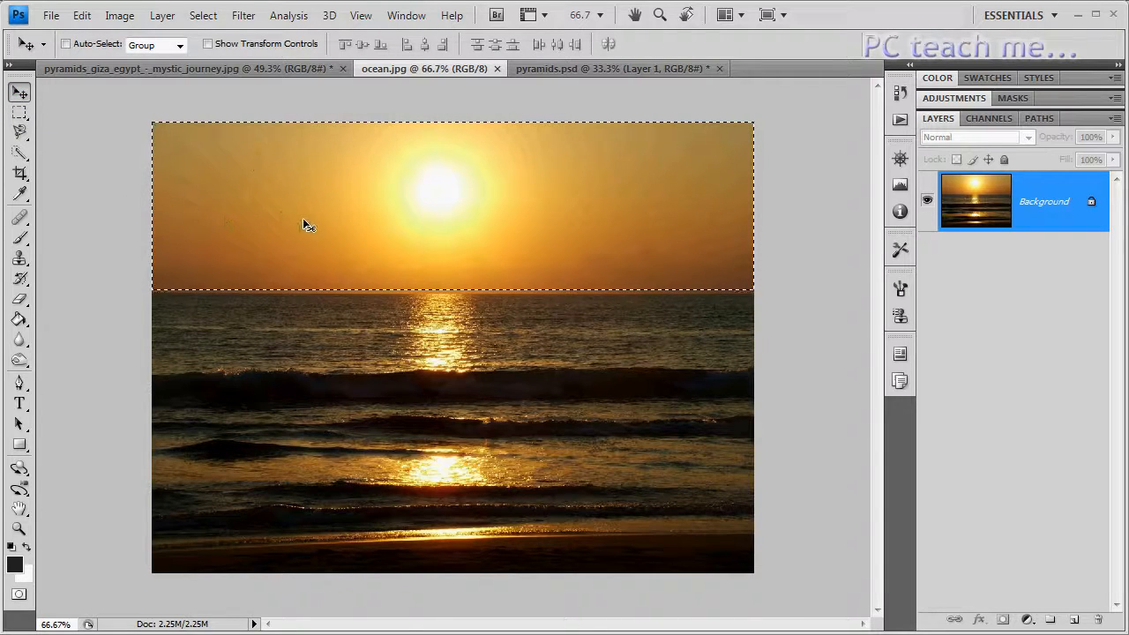
{"action": "left_click_drag", "start_coordinate": [304, 220], "coordinate": [224, 83]}
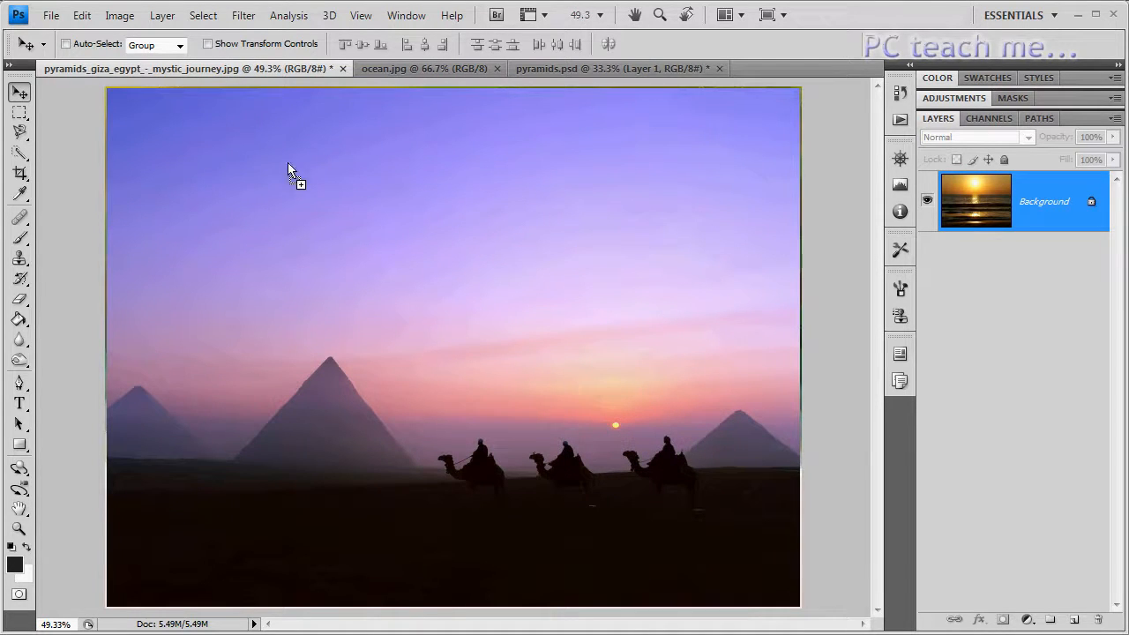
{"action": "left_click_drag", "start_coordinate": [285, 175], "coordinate": [285, 173]}
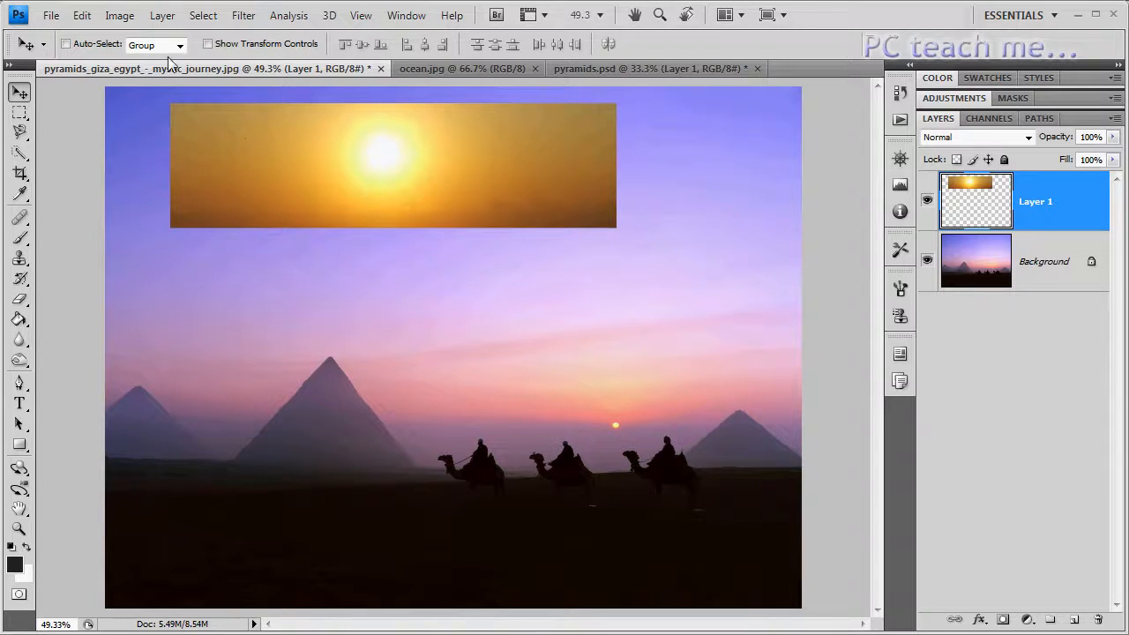
Scale the pasted sky proportionally to 159.1% with Free Transform and move it to span the image width down to the desert horizon.
{"action": "left_click", "coordinate": [88, 17]}
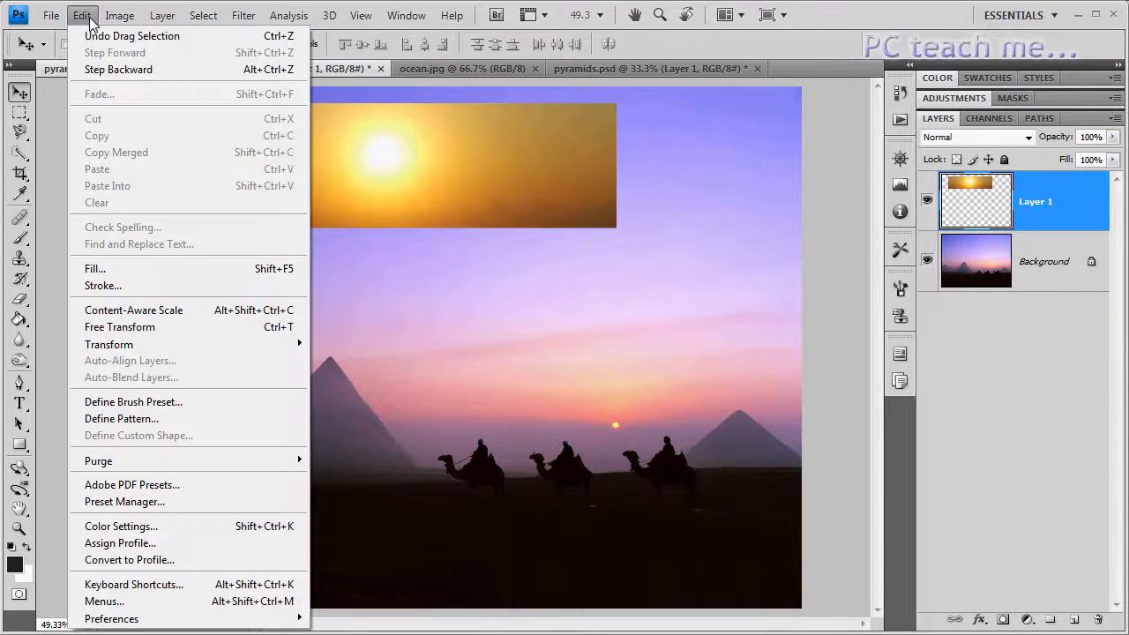
{"action": "left_click", "coordinate": [150, 327]}
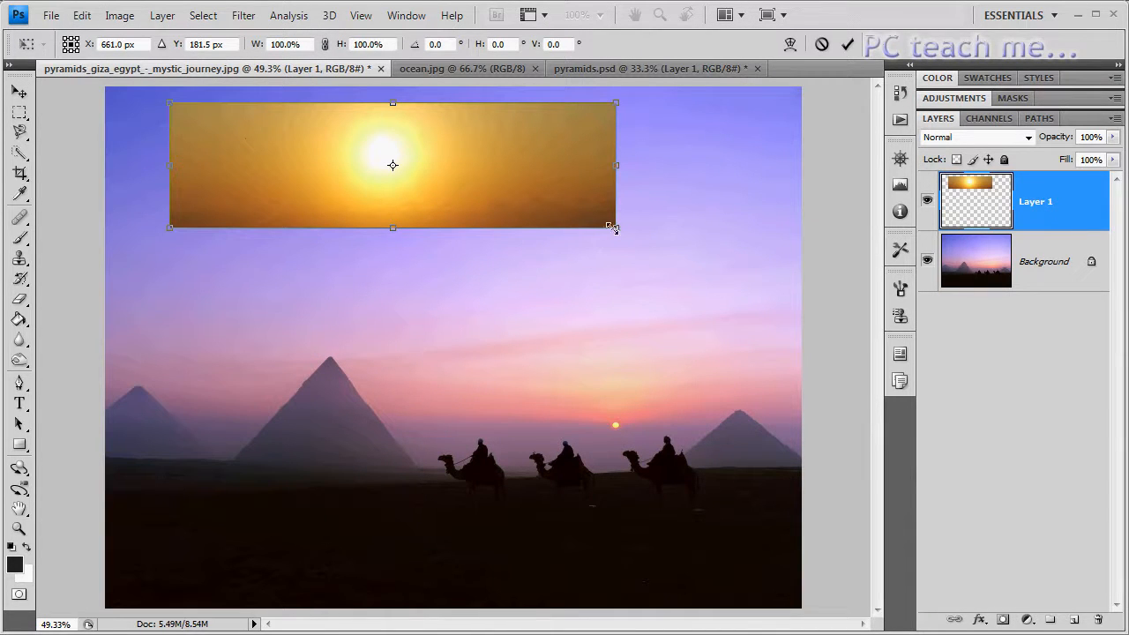
{"action": "left_click_drag", "start_coordinate": [616, 226], "coordinate": [691, 309]}
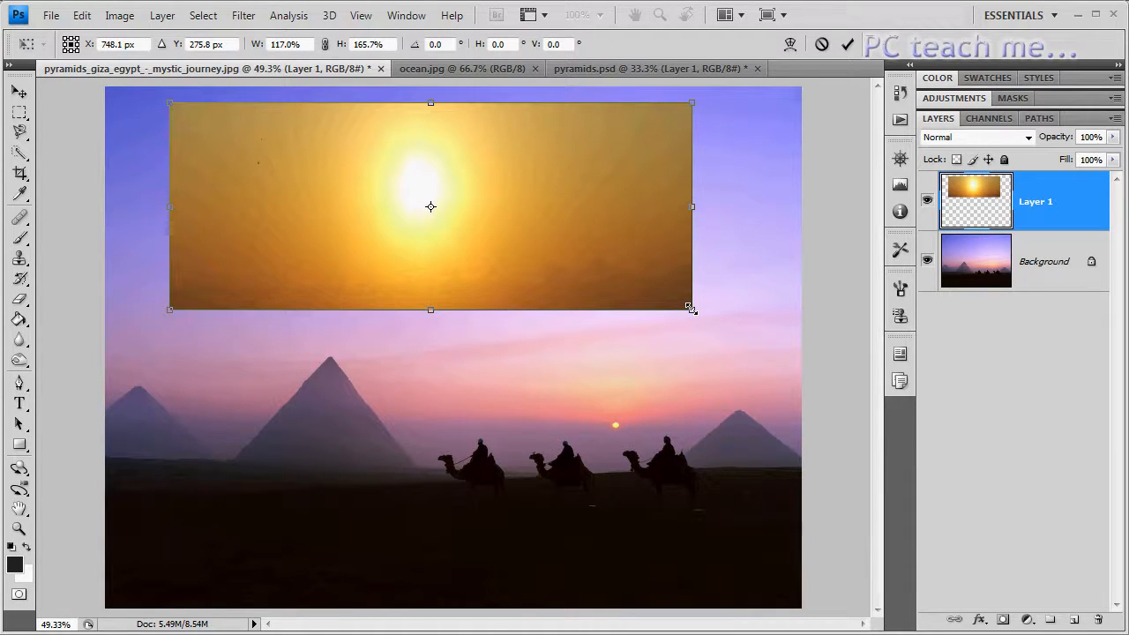
{"action": "left_click_drag", "start_coordinate": [691, 309], "coordinate": [852, 377]}
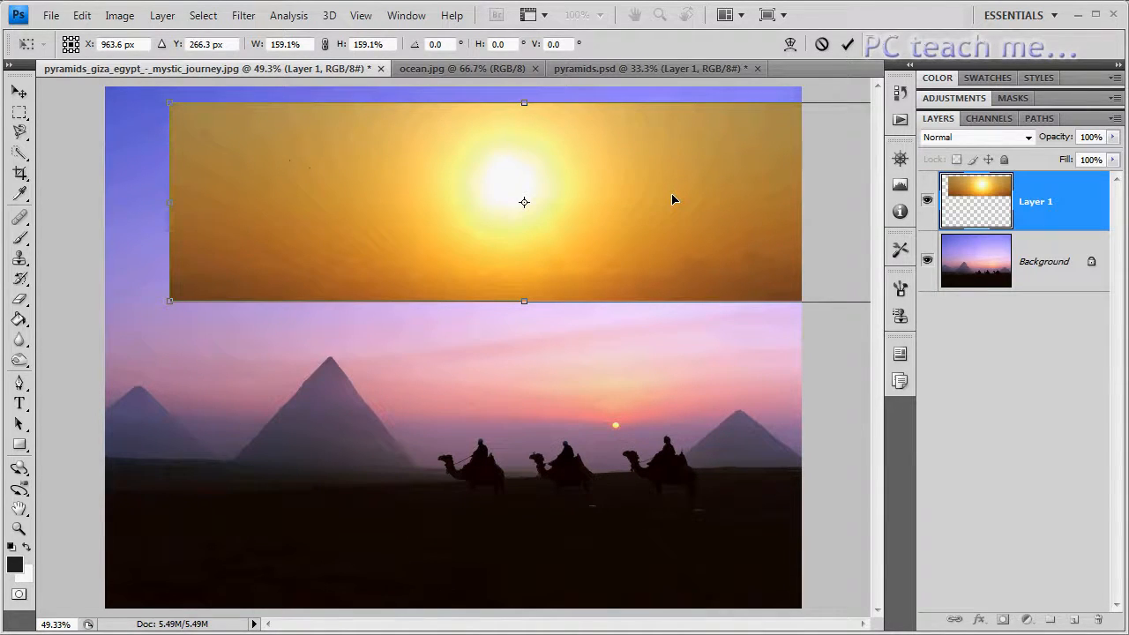
{"action": "key", "text": "Return"}
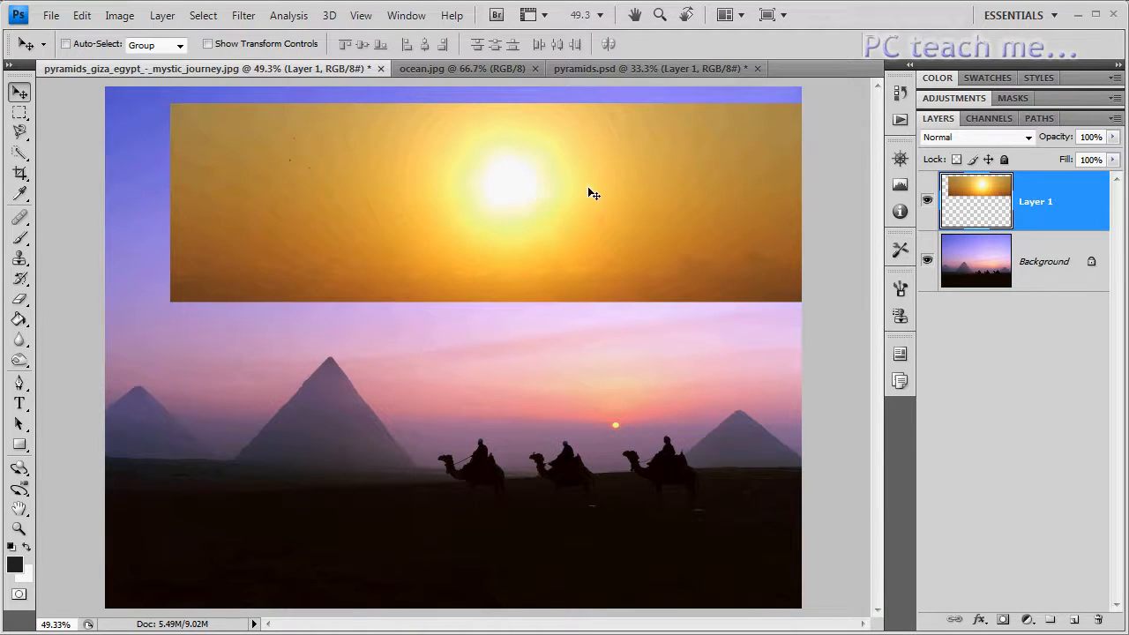
{"action": "left_click_drag", "start_coordinate": [587, 191], "coordinate": [511, 375]}
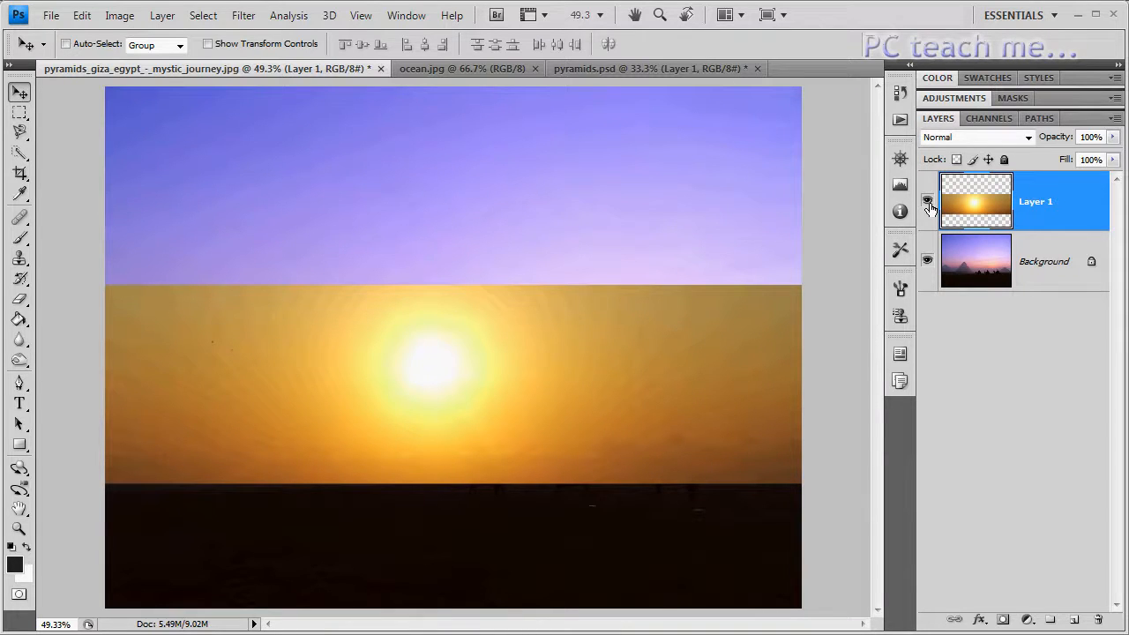
Rename the pasted sky layer as "sun".
{"action": "double_click", "coordinate": [1036, 201]}
{"action": "type", "text": "sun"}
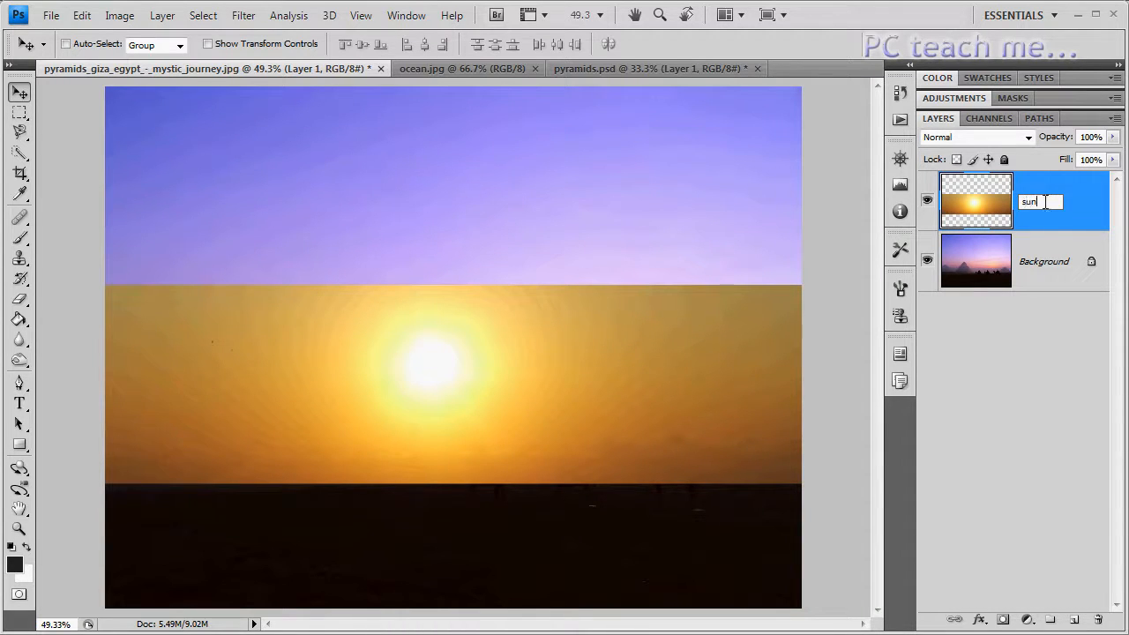
{"action": "key", "text": "Return"}
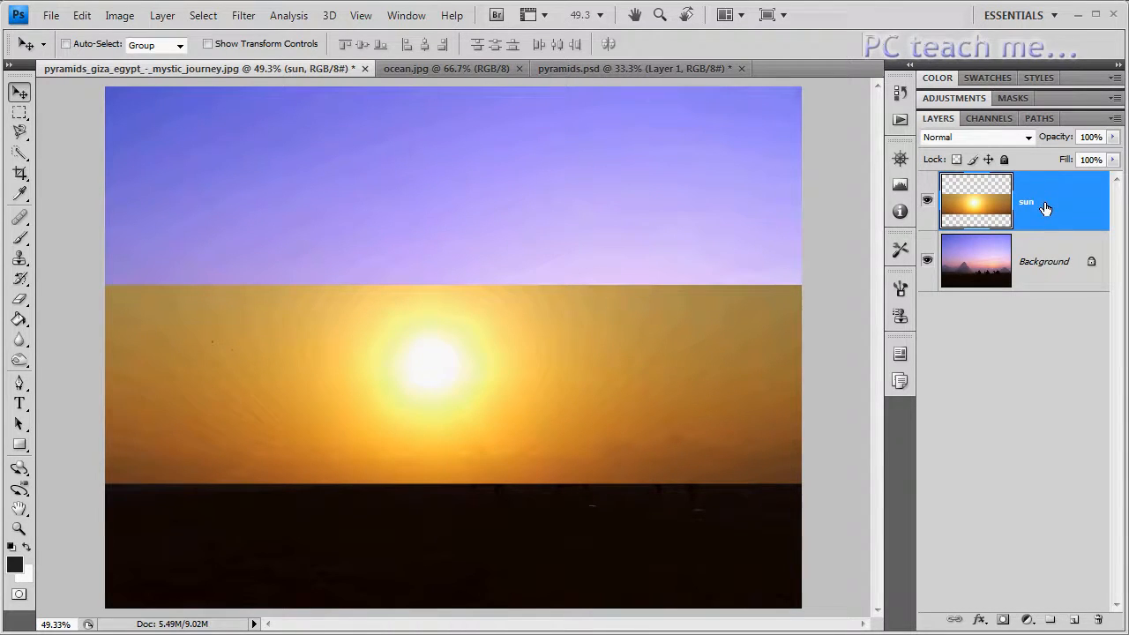
Hide the sun layer and select all three pyramids, the camels and the ground with the Quick Selection tool.
{"action": "left_click", "coordinate": [926, 200]}
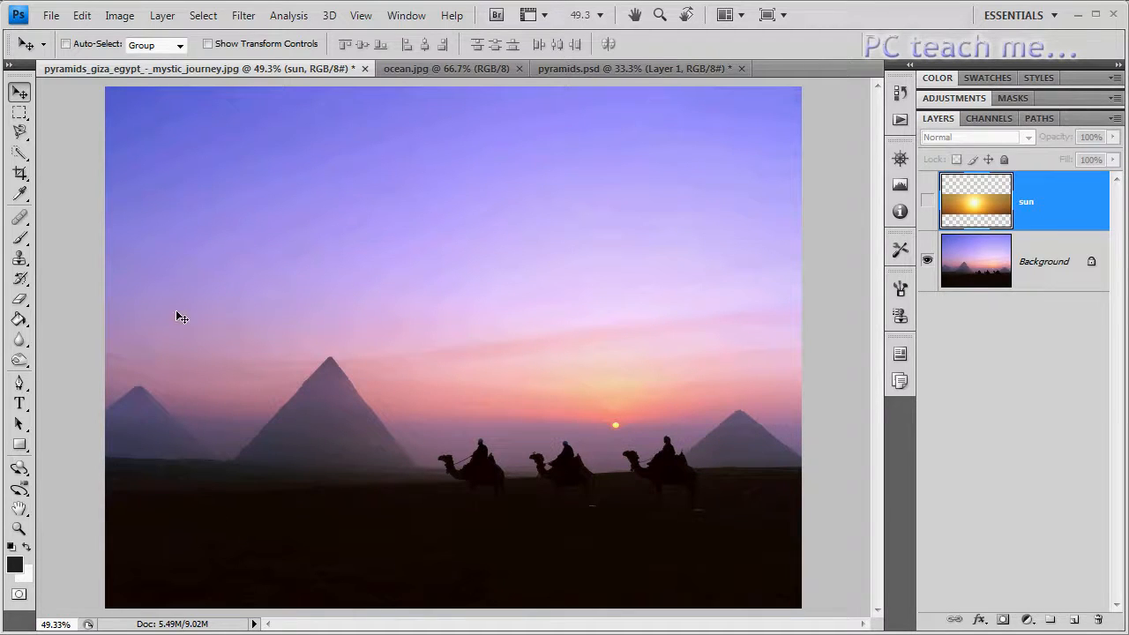
{"action": "left_click", "coordinate": [21, 155]}
{"action": "left_click", "coordinate": [79, 154]}
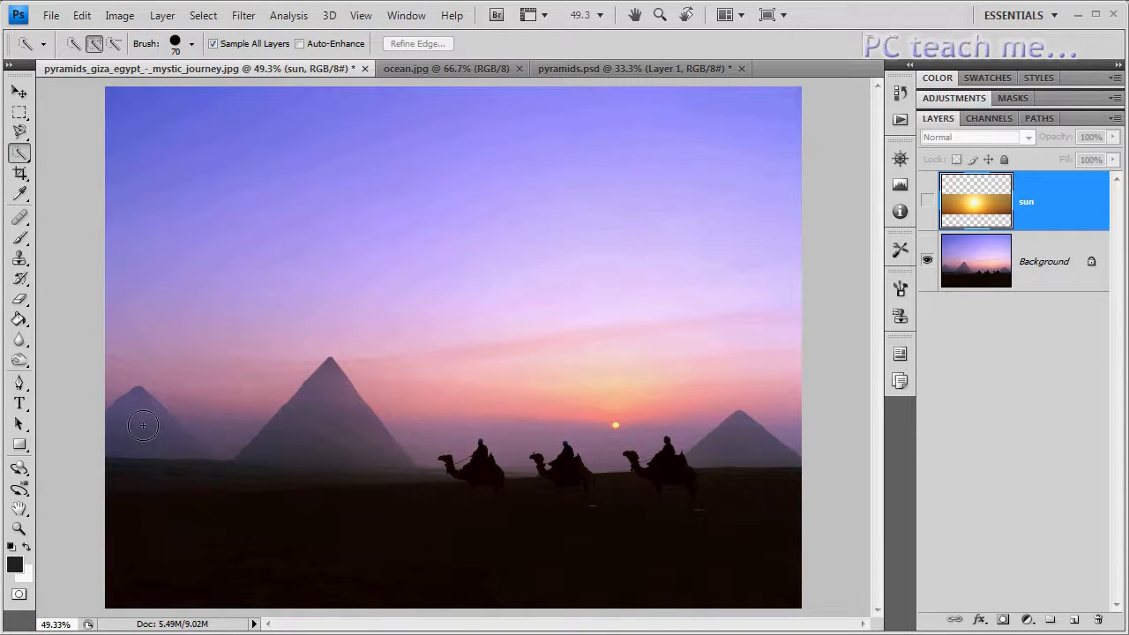
{"action": "mouse_move", "coordinate": [143, 411]}
{"action": "left_mouse_down"}
{"action": "mouse_move", "coordinate": [172, 459]}
{"action": "mouse_move", "coordinate": [210, 484]}
{"action": "mouse_move", "coordinate": [363, 508]}
{"action": "left_mouse_up"}
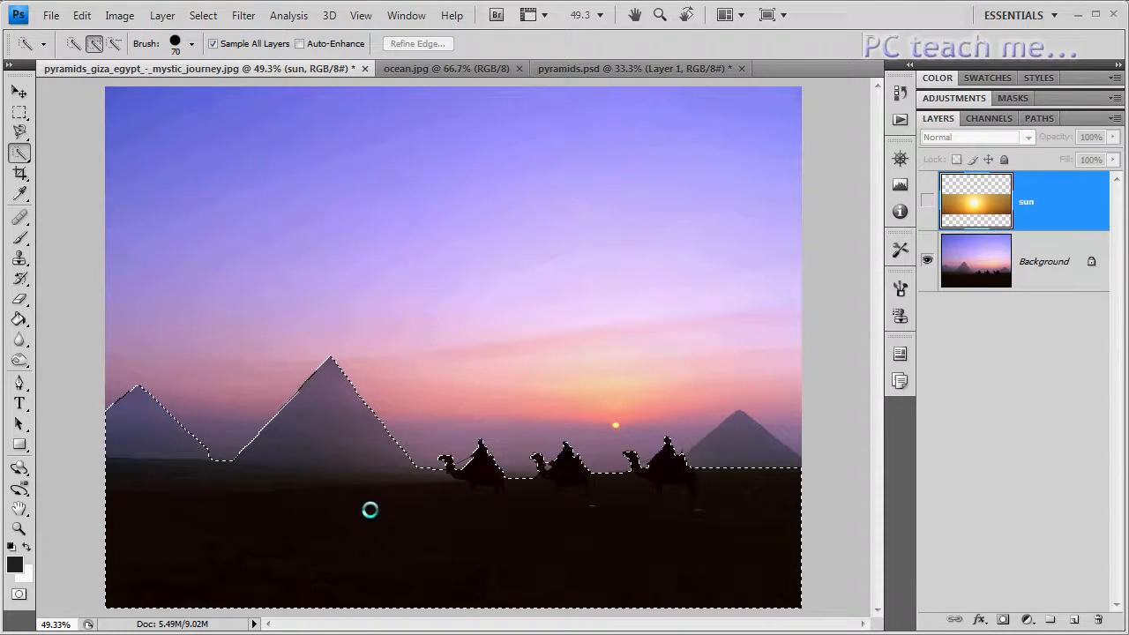
{"action": "left_click", "coordinate": [737, 442]}
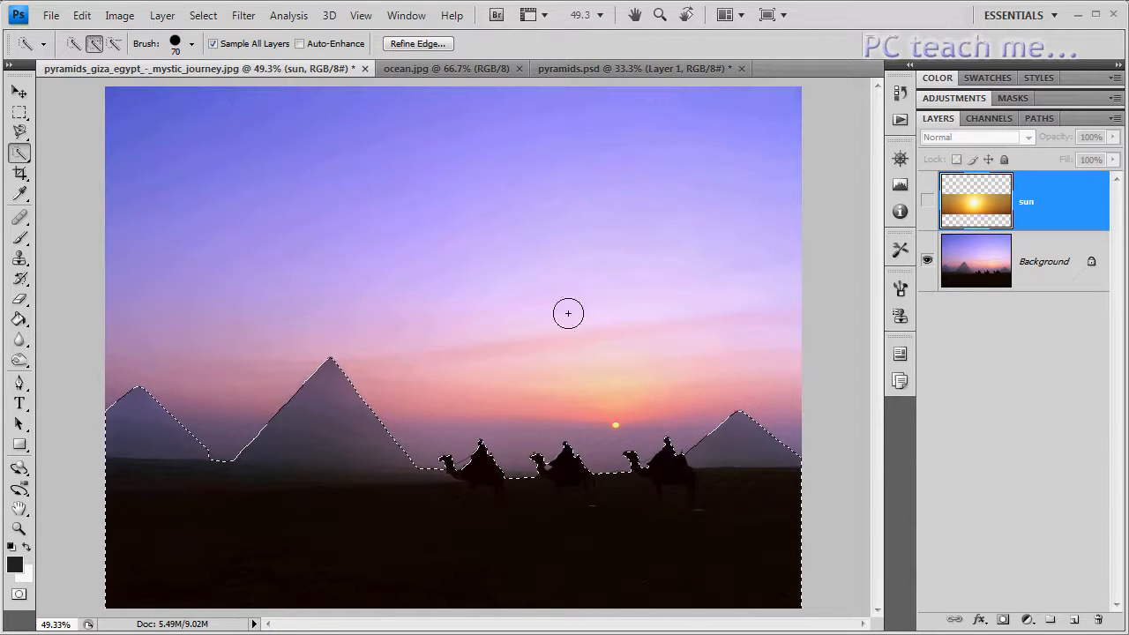
Invert the selection back and forth, ending with the sky above the pyramids and camels selected.
{"action": "left_click", "coordinate": [204, 15]}
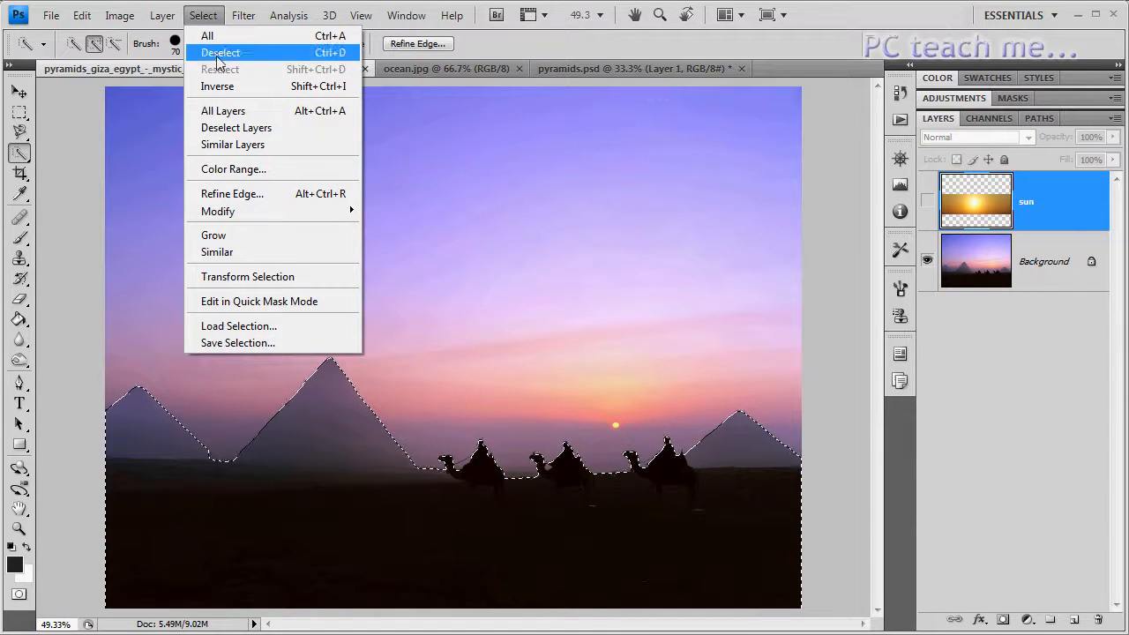
{"action": "left_click", "coordinate": [228, 88]}
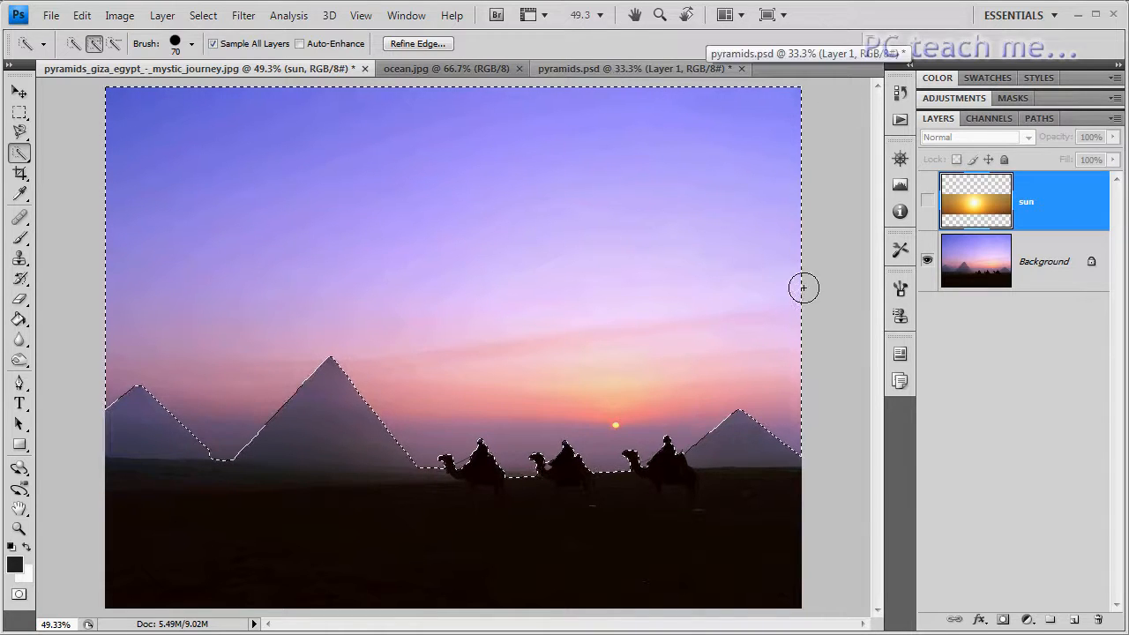
{"action": "left_click", "coordinate": [205, 16]}
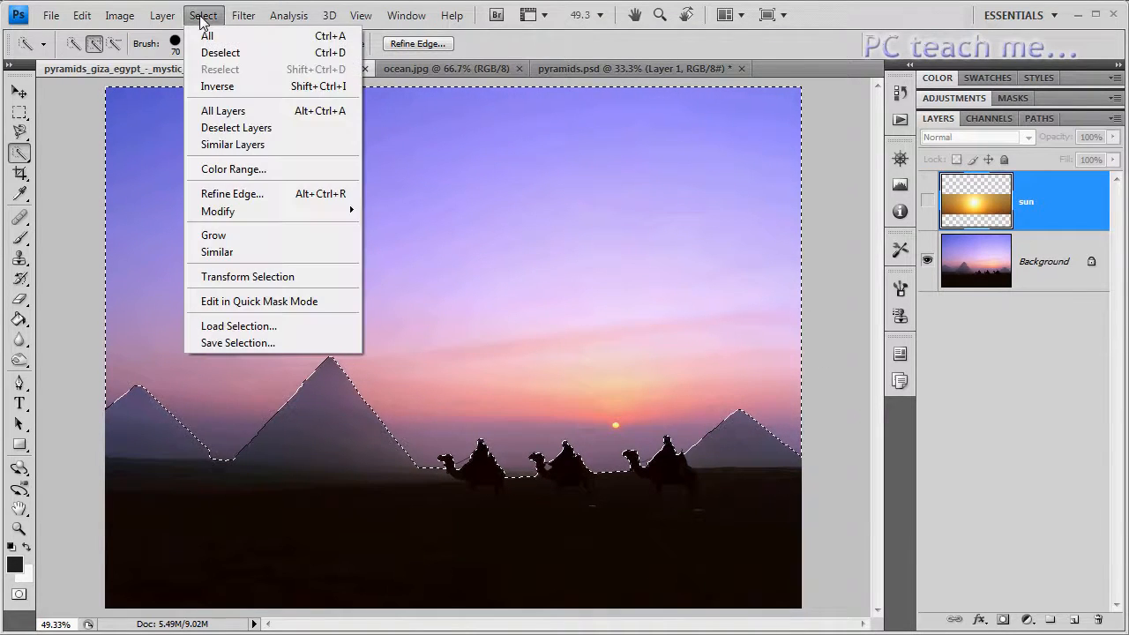
{"action": "left_click", "coordinate": [217, 87]}
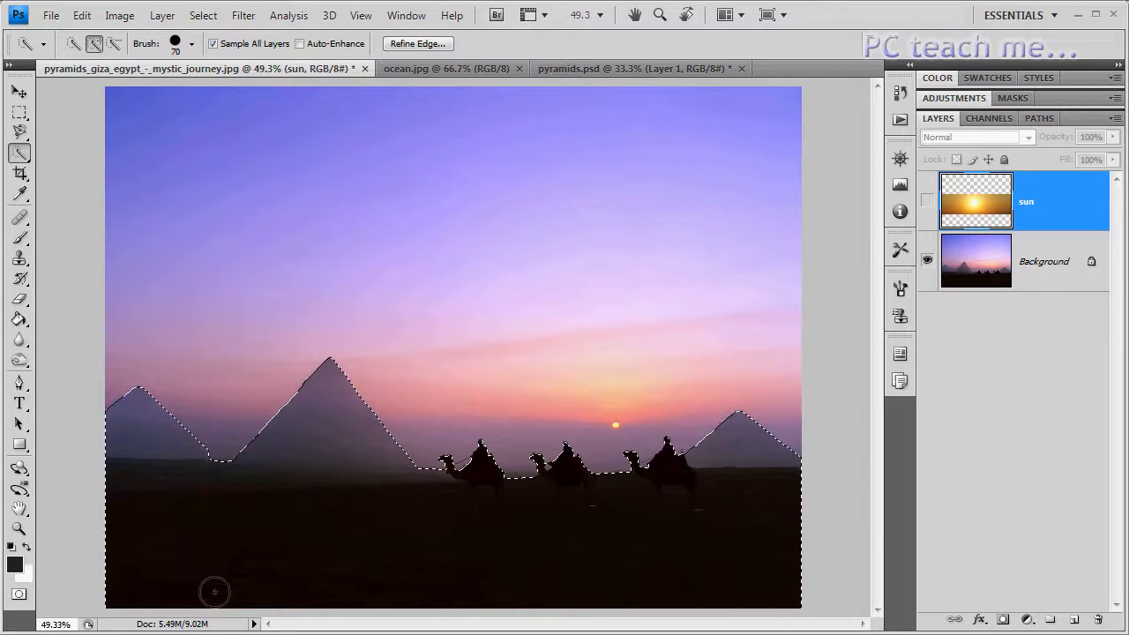
{"action": "left_click", "coordinate": [200, 19]}
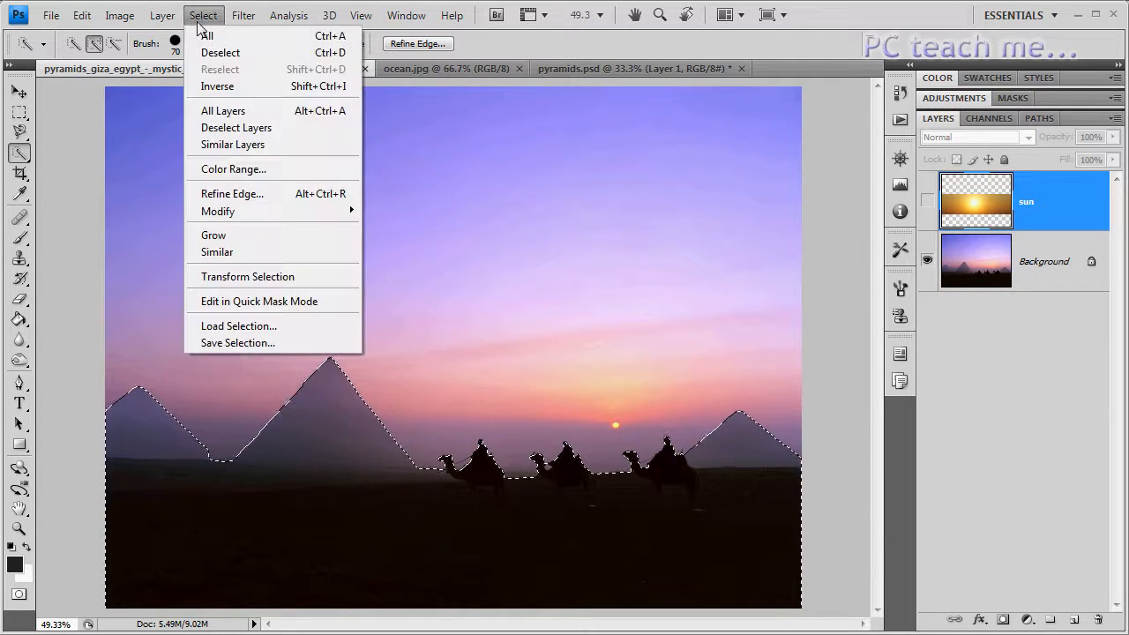
{"action": "left_click", "coordinate": [226, 88]}
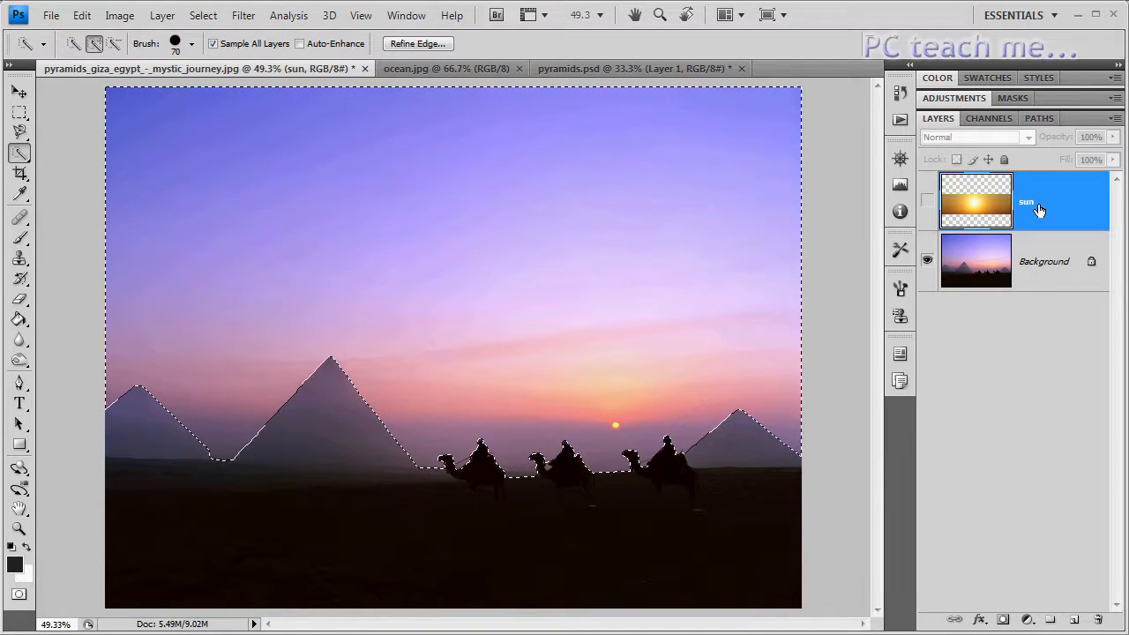
{"action": "left_click", "coordinate": [927, 202]}
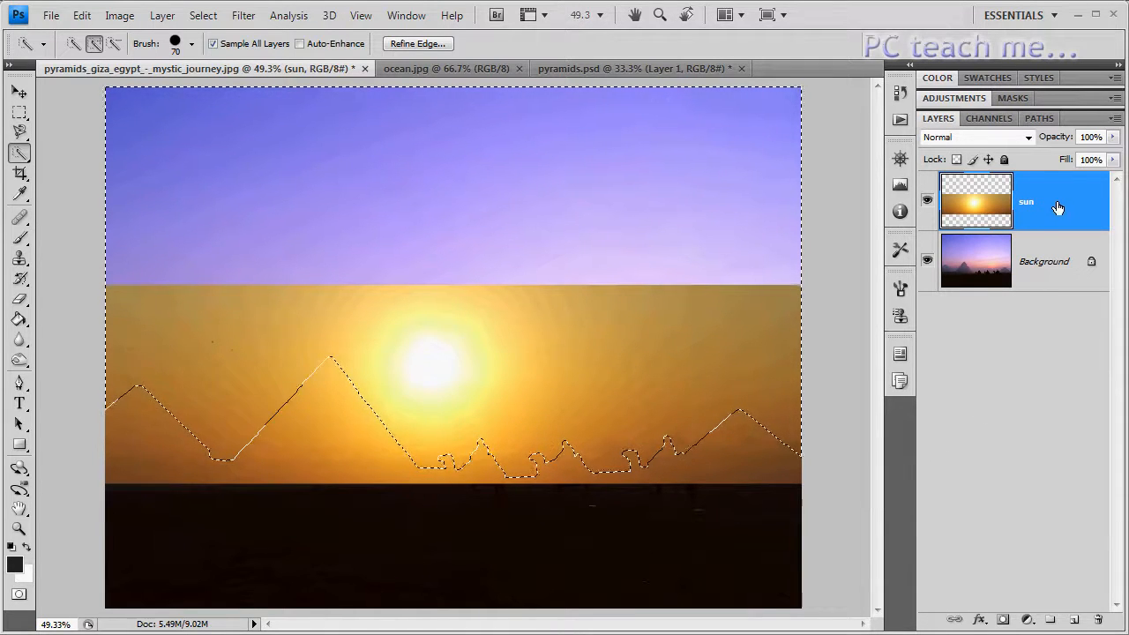
{"action": "left_click", "coordinate": [1002, 620]}
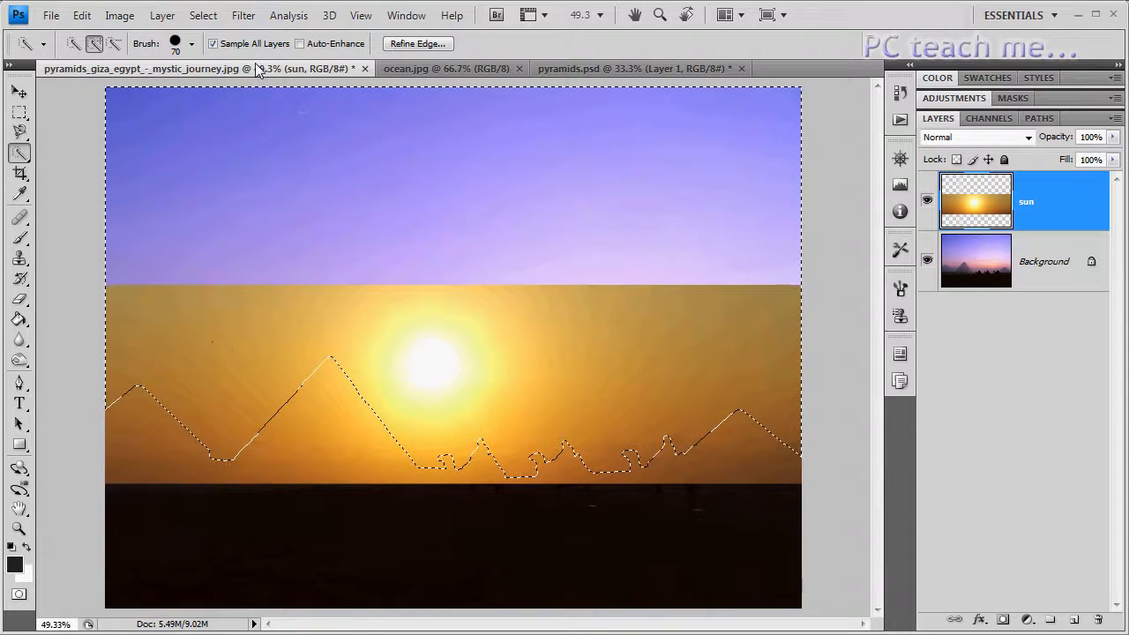
{"action": "left_click", "coordinate": [205, 15]}
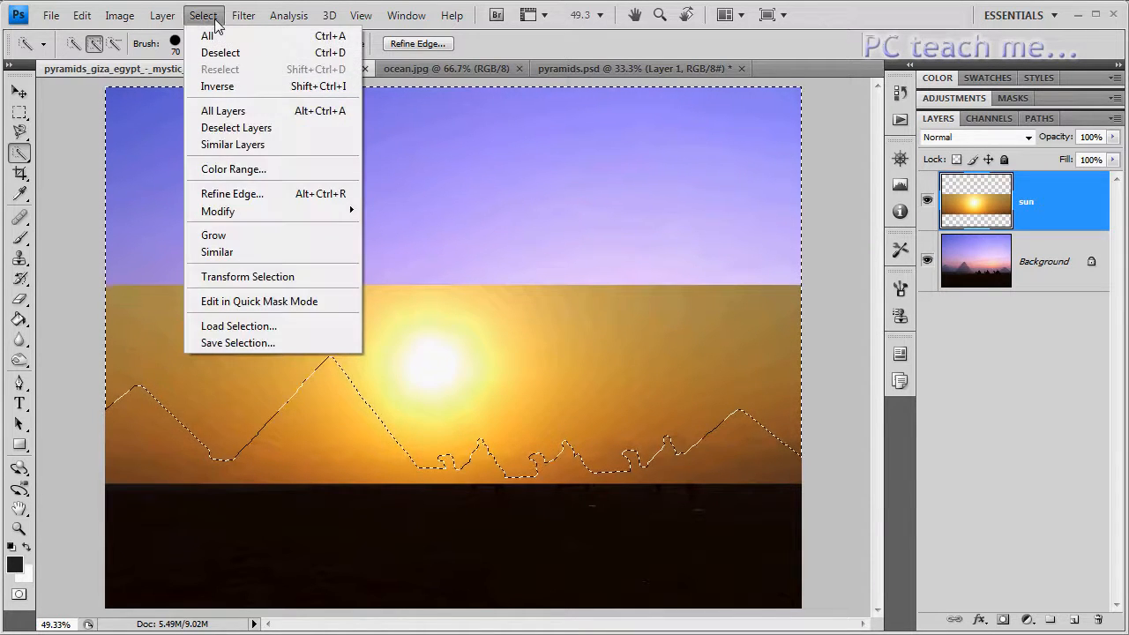
{"action": "left_click", "coordinate": [275, 193]}
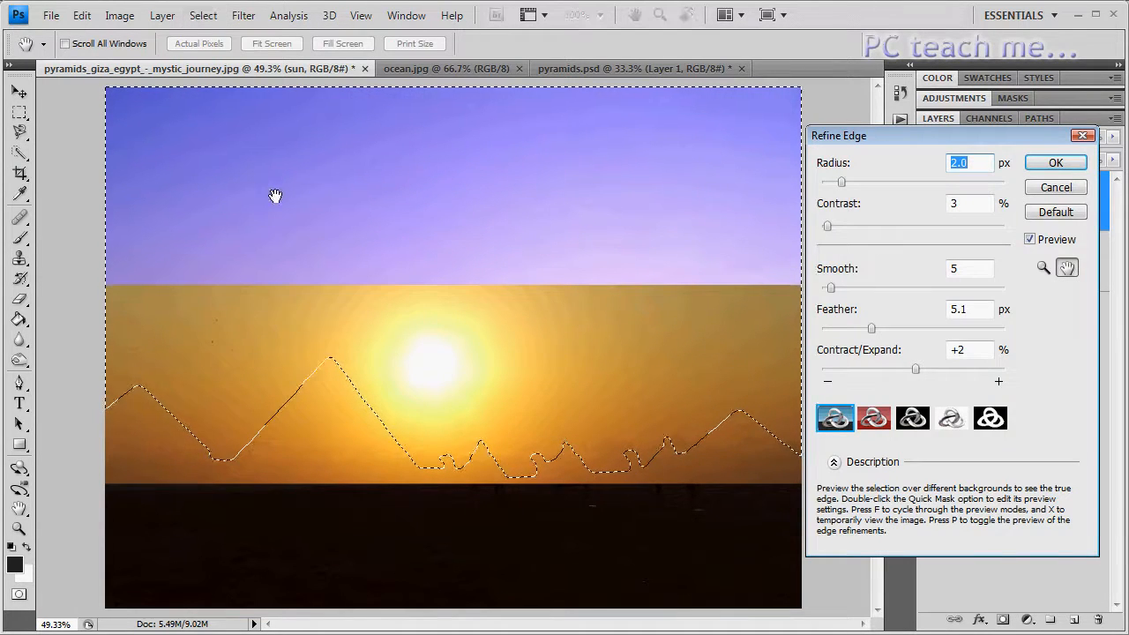
{"action": "mouse_move", "coordinate": [854, 257]}
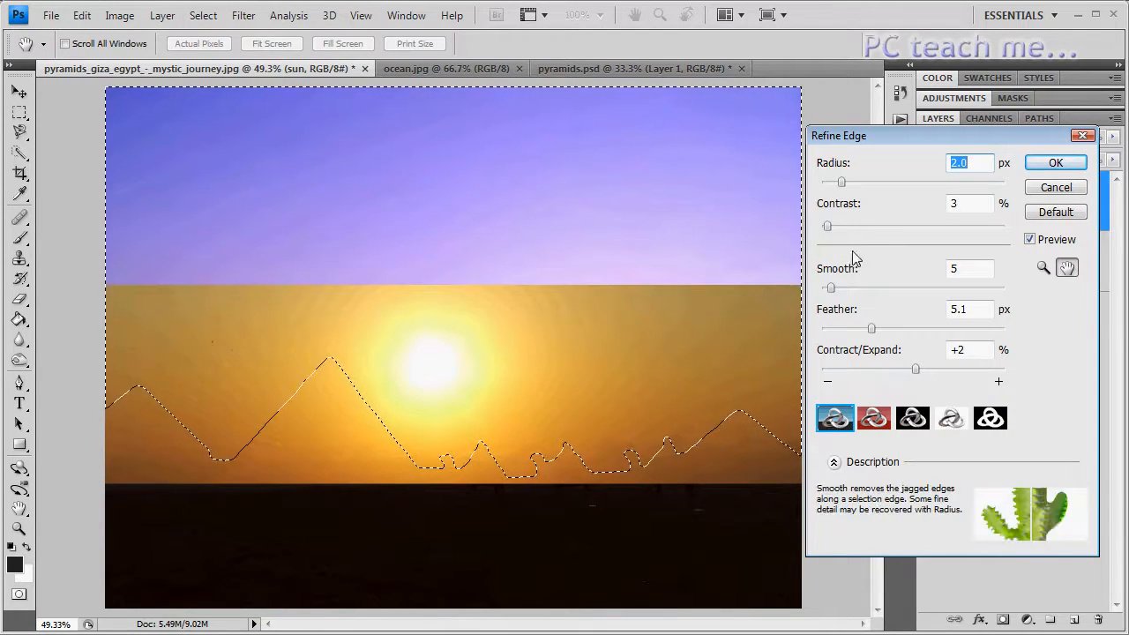
{"action": "mouse_move", "coordinate": [885, 206]}
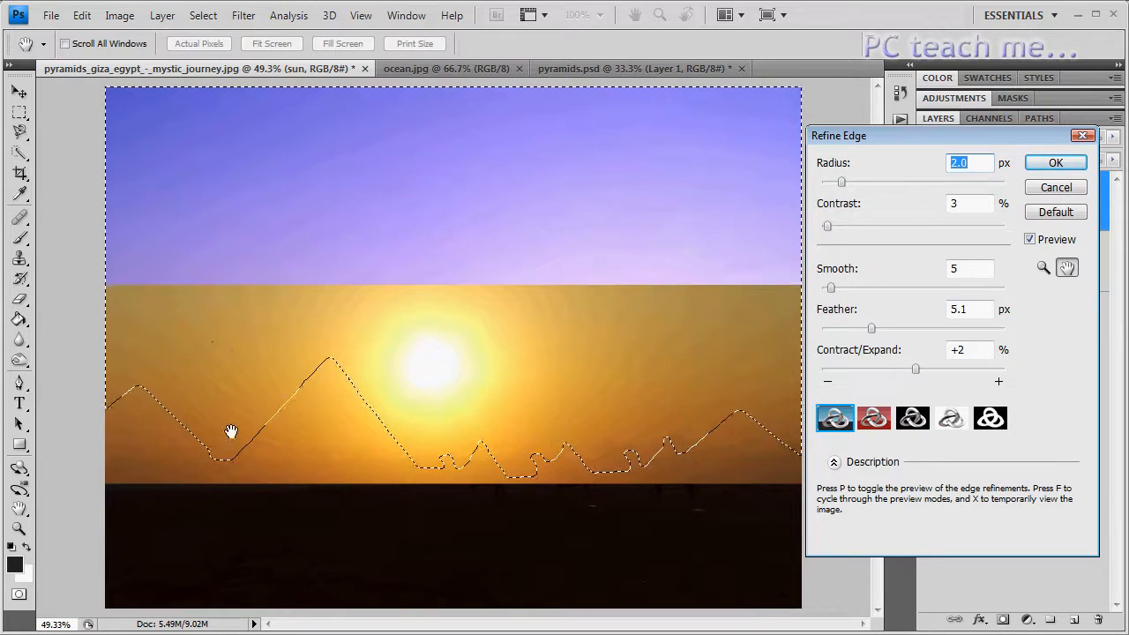
{"action": "mouse_move", "coordinate": [859, 329]}
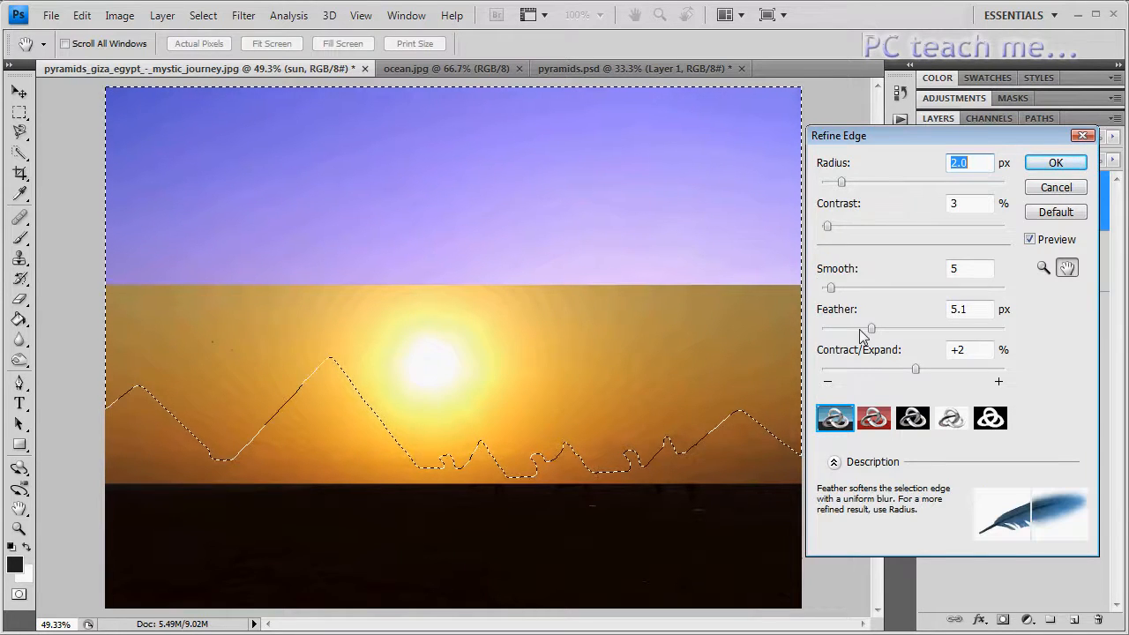
{"action": "left_click", "coordinate": [1056, 189]}
{"action": "left_click", "coordinate": [927, 203]}
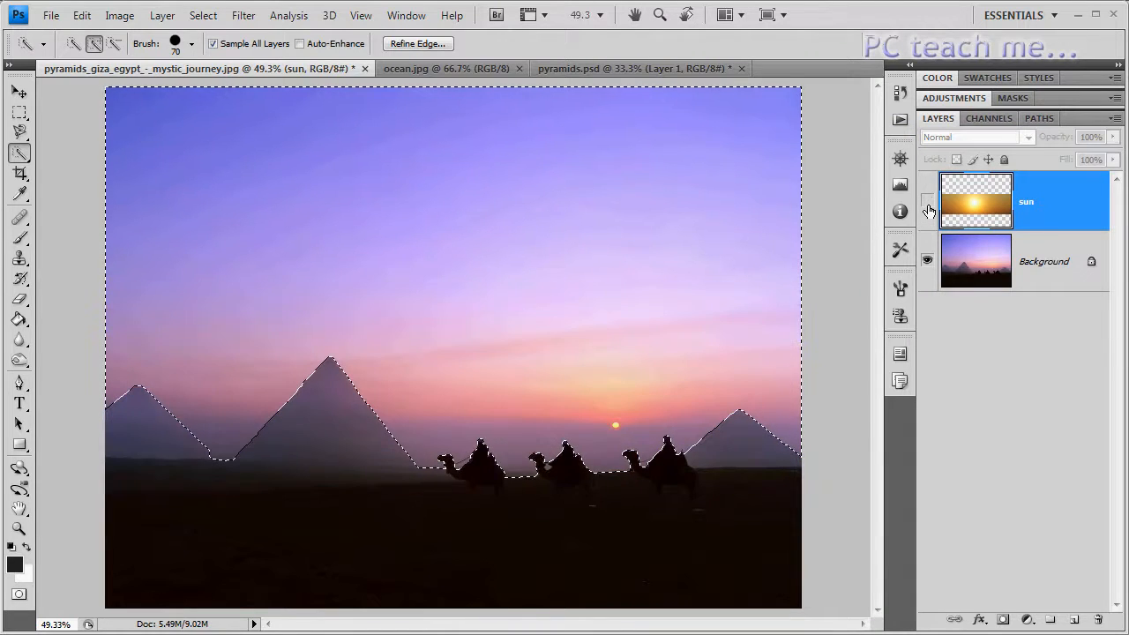
Start Refine Edge on the sky selection and preview it as a black-and-white mask.
{"action": "left_click", "coordinate": [221, 21]}
{"action": "left_click", "coordinate": [261, 193]}
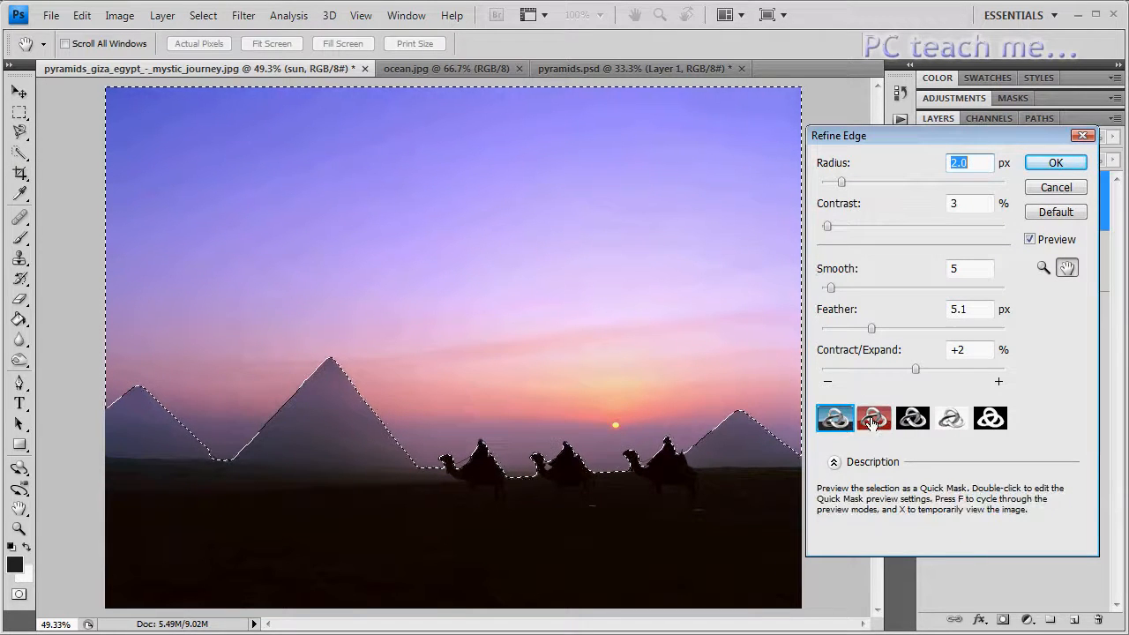
{"action": "left_click", "coordinate": [991, 419]}
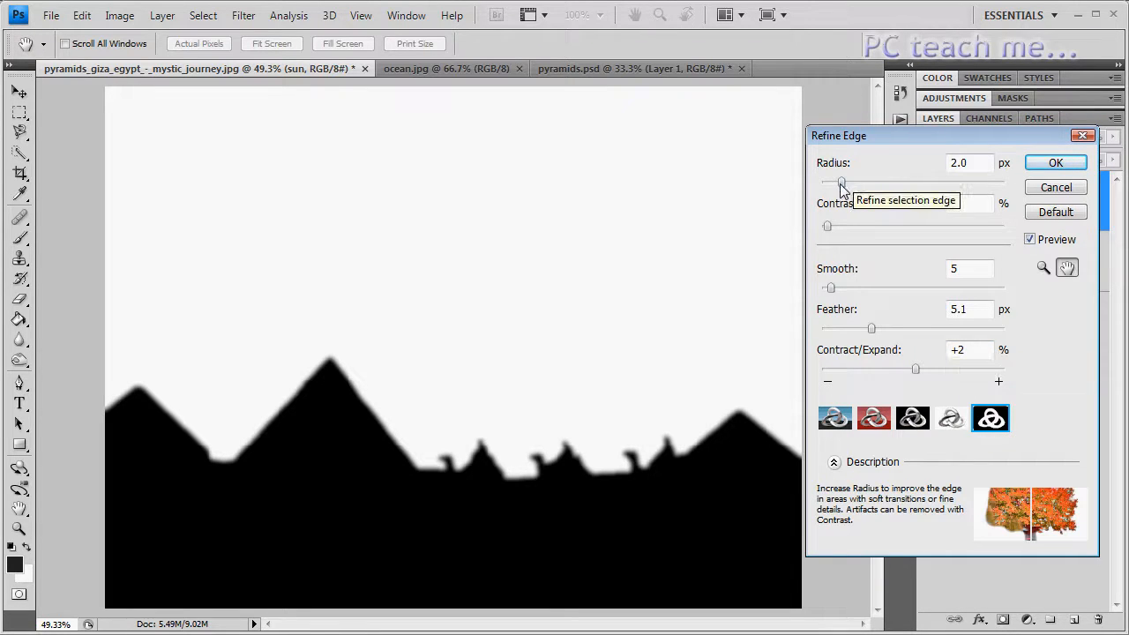
Test a strong Radius on the sky selection's edge, ending with Radius at 0.0 px and Smooth at 0.
{"action": "left_click_drag", "start_coordinate": [841, 184], "coordinate": [963, 184]}
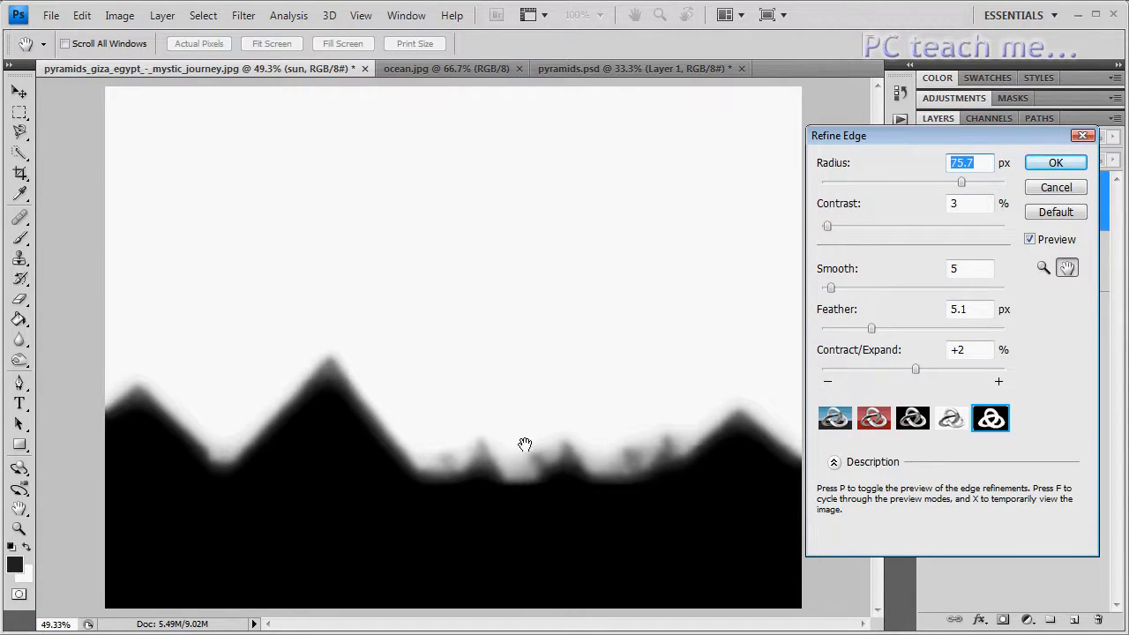
{"action": "left_click_drag", "start_coordinate": [960, 186], "coordinate": [819, 183]}
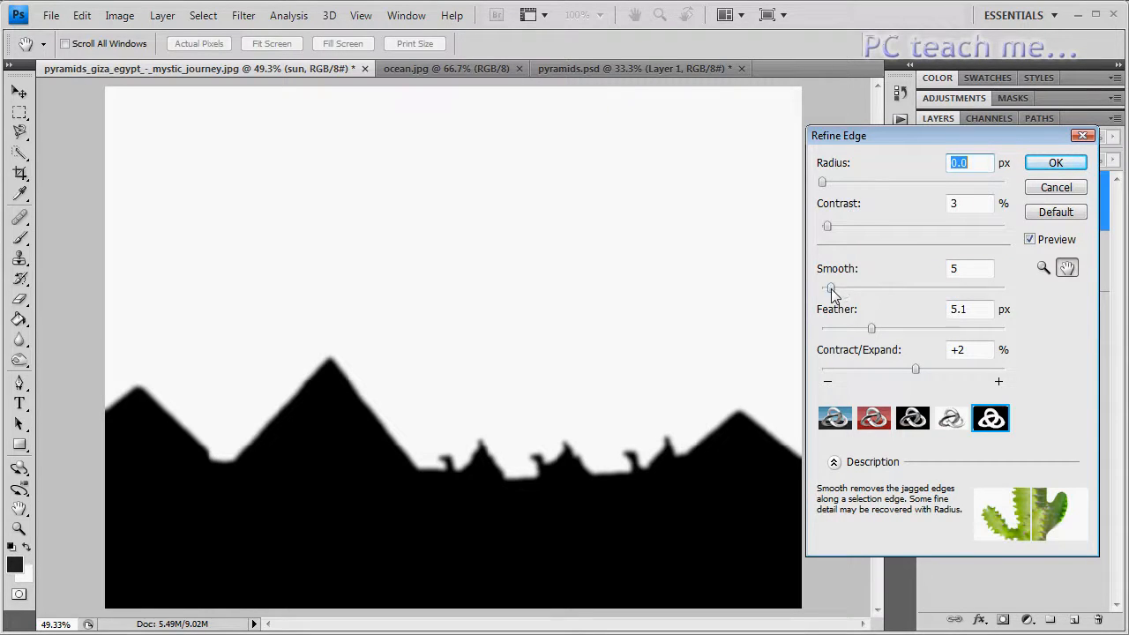
{"action": "left_click_drag", "start_coordinate": [830, 290], "coordinate": [822, 292]}
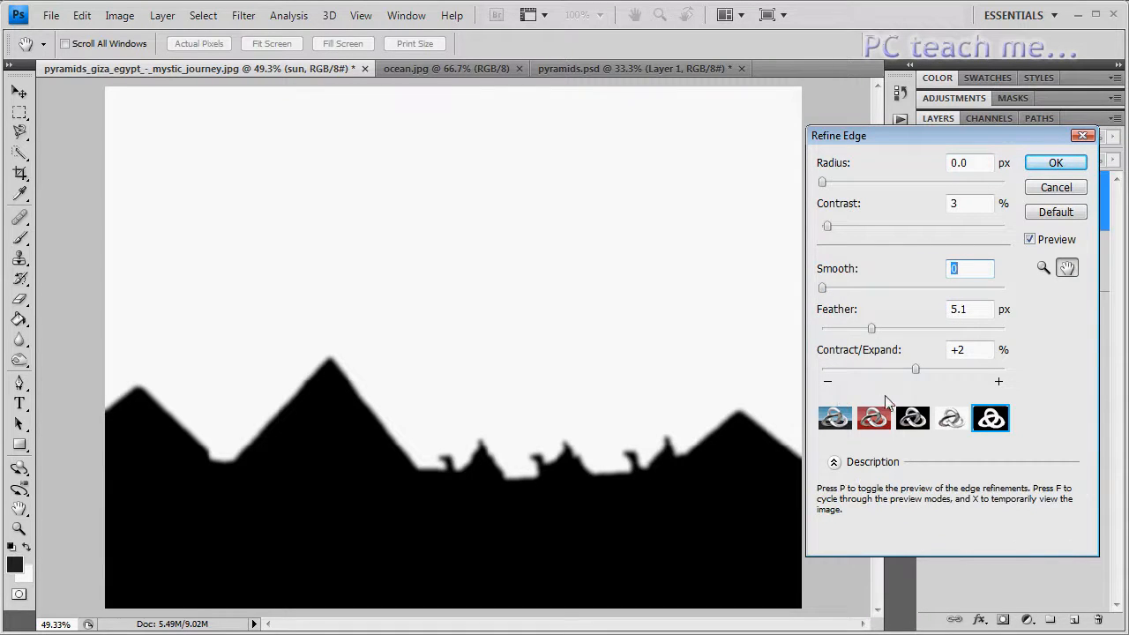
Compare weaker and stronger feathering of the selection edge, settling on Feather 4.9 px and Smooth 12.
{"action": "left_click_drag", "start_coordinate": [871, 329], "coordinate": [822, 329]}
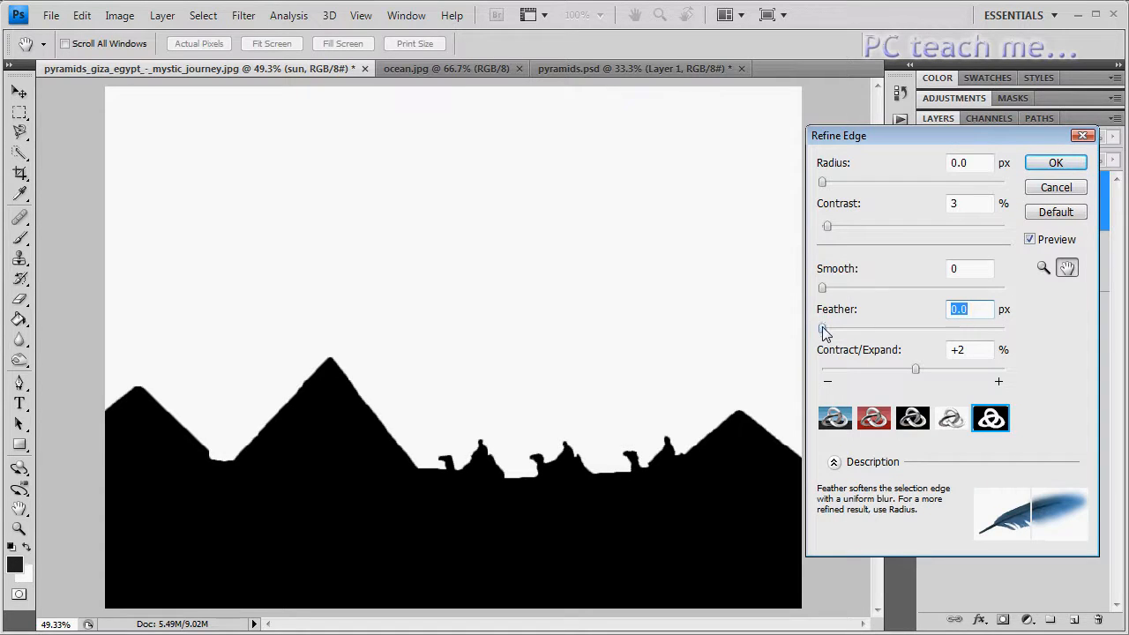
{"action": "left_click_drag", "start_coordinate": [821, 329], "coordinate": [887, 328]}
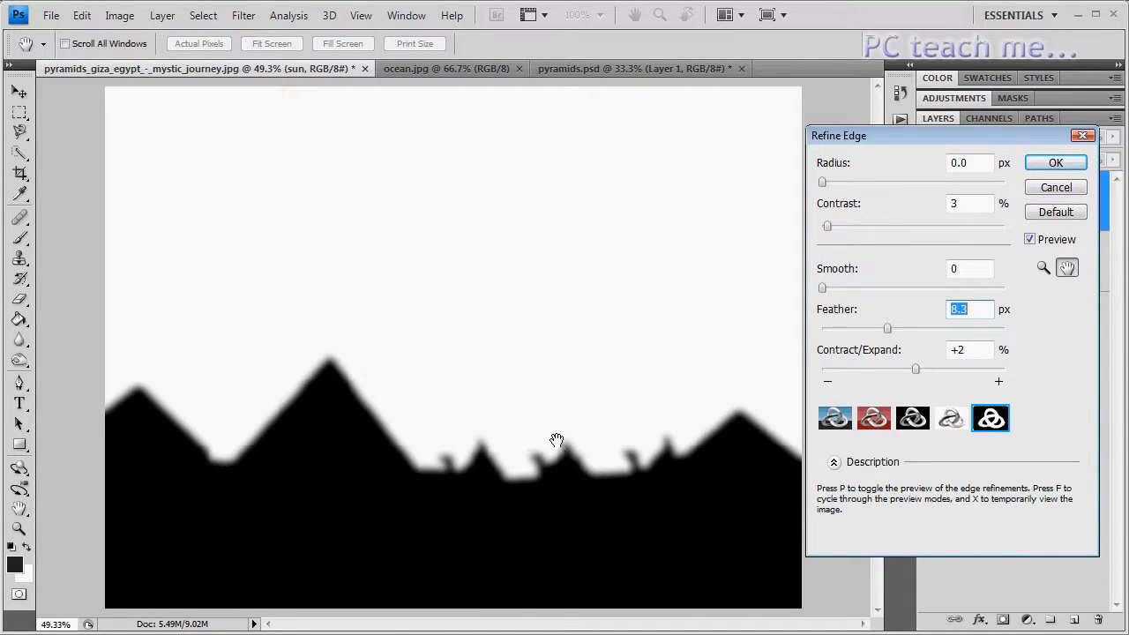
{"action": "left_click_drag", "start_coordinate": [887, 328], "coordinate": [869, 328]}
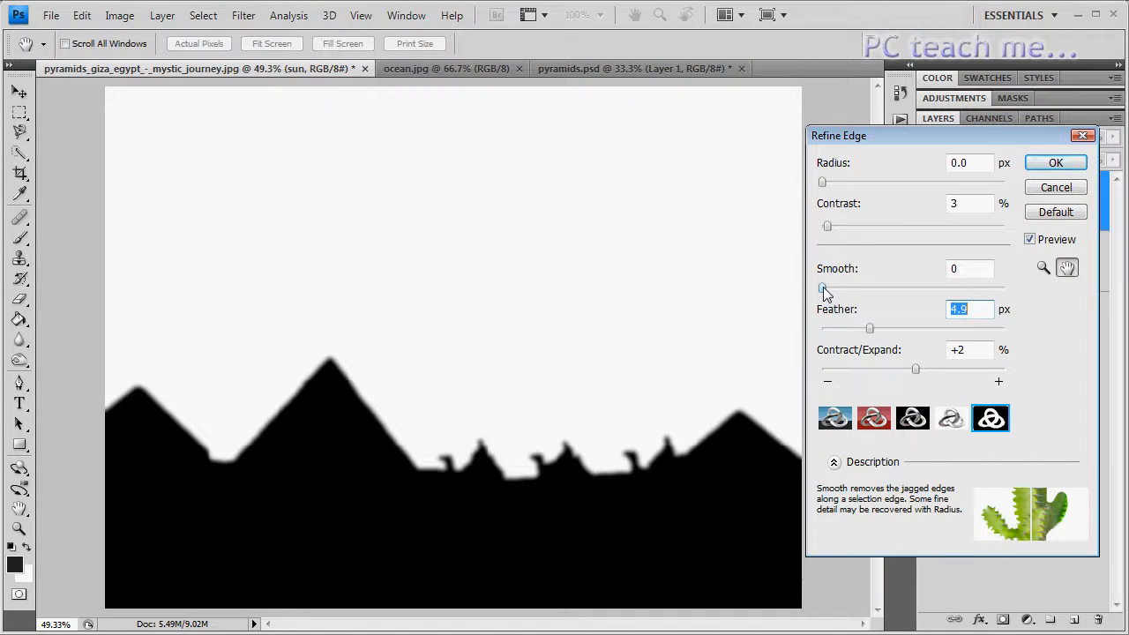
{"action": "mouse_move", "coordinate": [822, 287]}
{"action": "left_mouse_down"}
{"action": "mouse_move", "coordinate": [851, 295]}
{"action": "mouse_move", "coordinate": [822, 284]}
{"action": "left_mouse_up"}
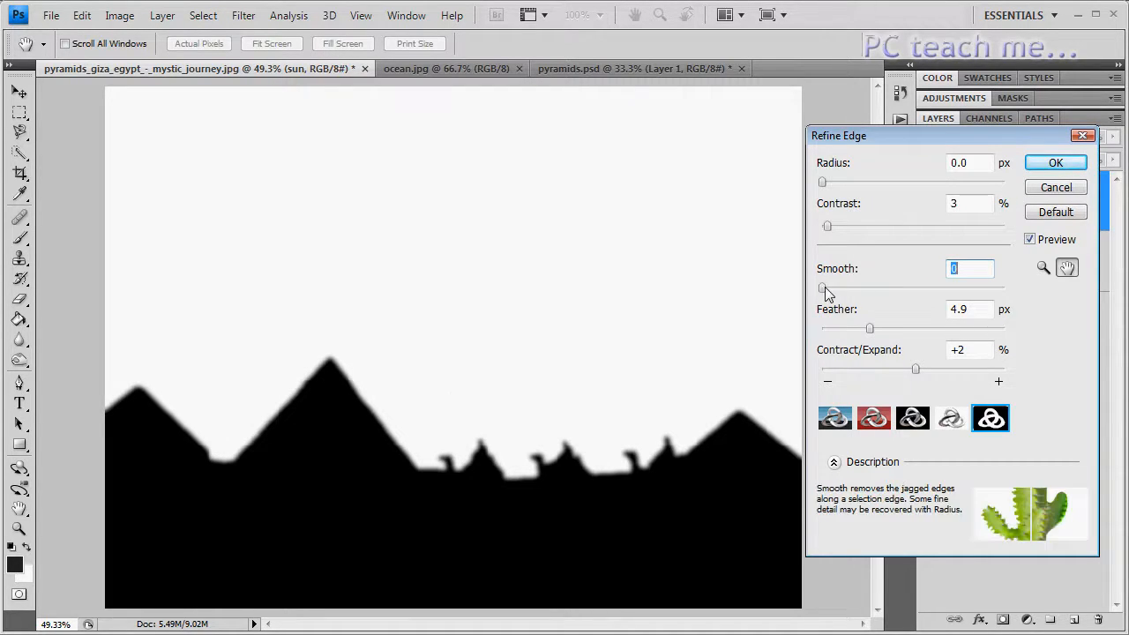
{"action": "left_click_drag", "start_coordinate": [837, 289], "coordinate": [842, 291]}
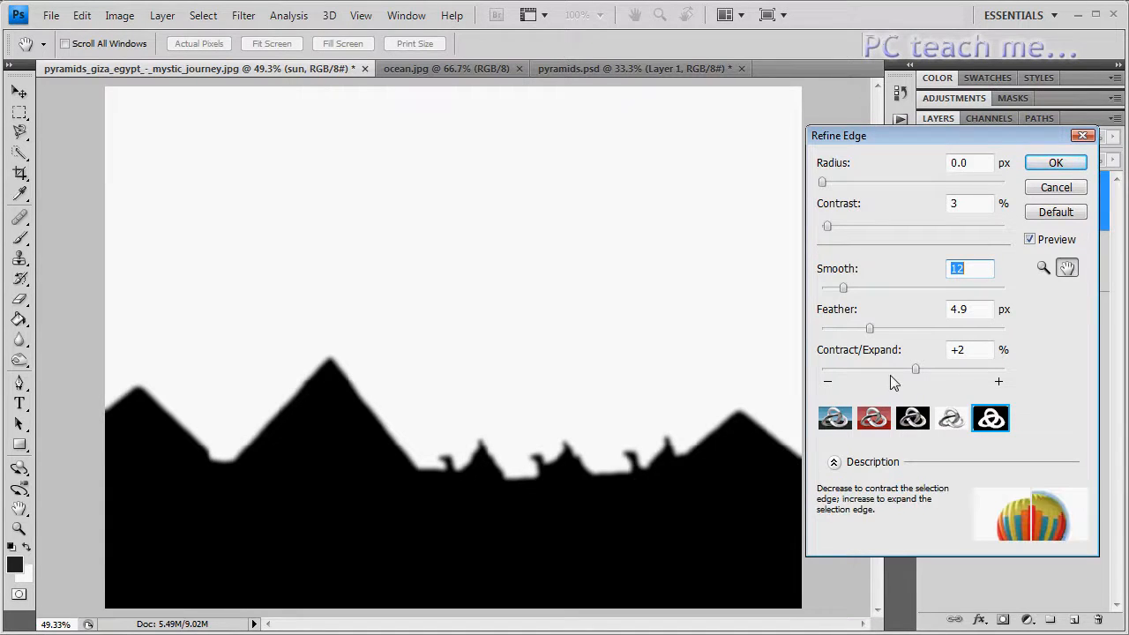
Try contracting the selection edge against the photo preview, set Contract/Expand to +3%, and apply the refined edge.
{"action": "left_click_drag", "start_coordinate": [915, 369], "coordinate": [913, 369]}
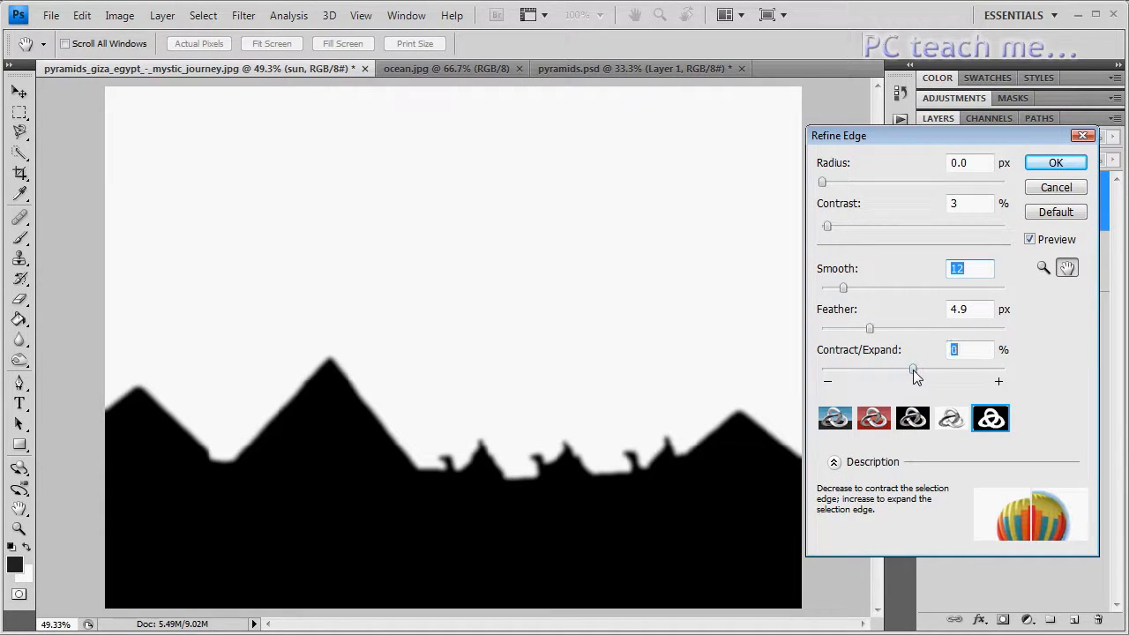
{"action": "left_click", "coordinate": [836, 422]}
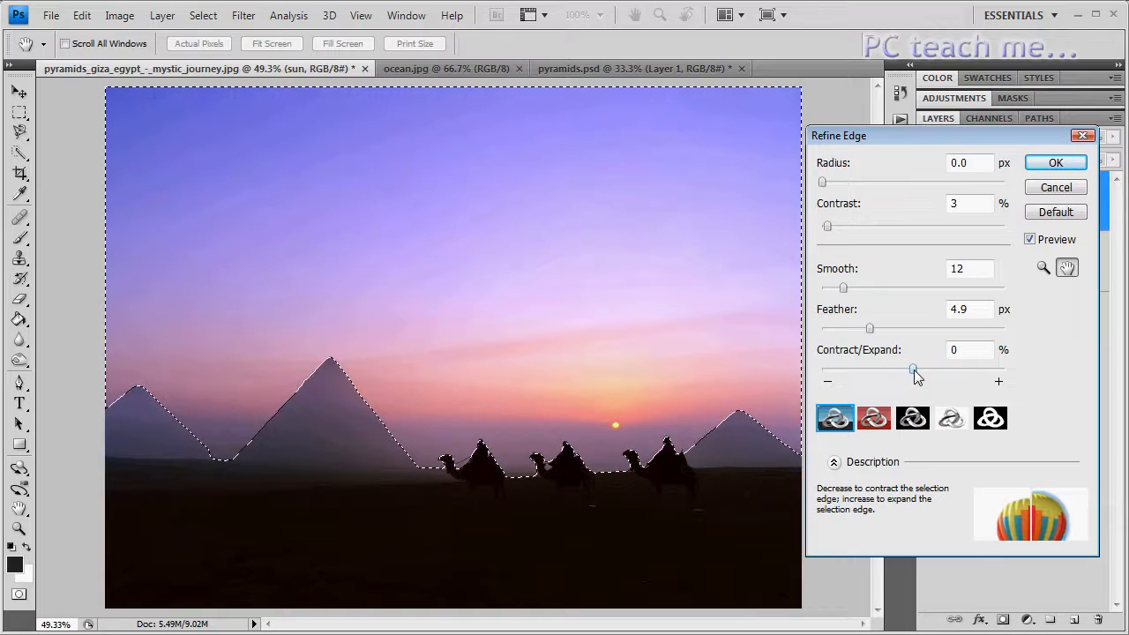
{"action": "left_click_drag", "start_coordinate": [913, 369], "coordinate": [822, 370]}
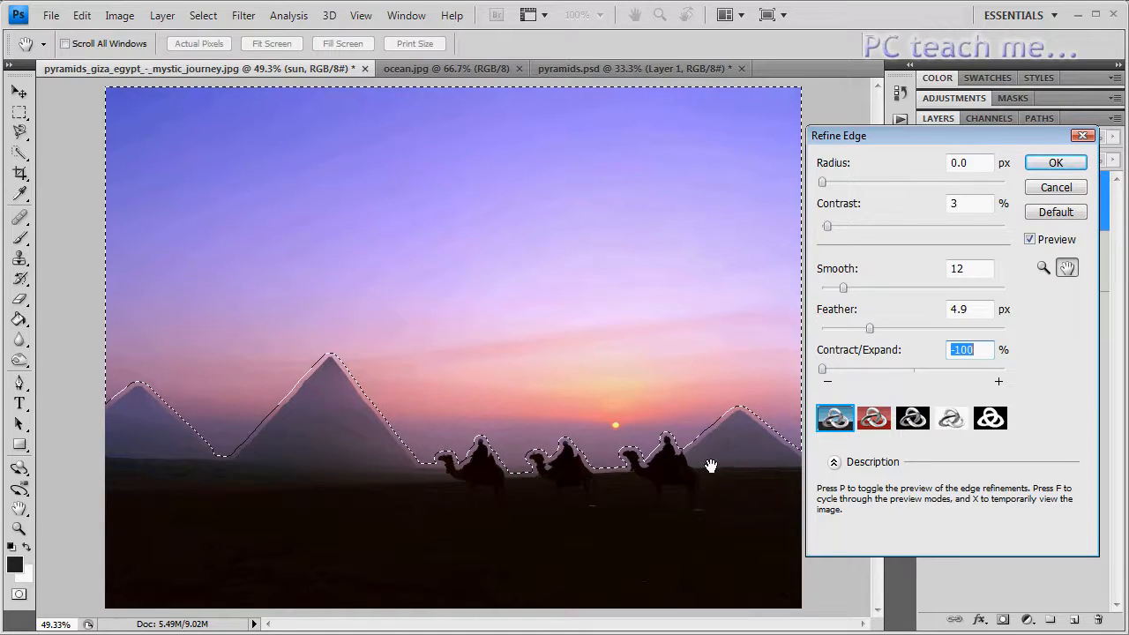
{"action": "left_click_drag", "start_coordinate": [821, 370], "coordinate": [915, 368]}
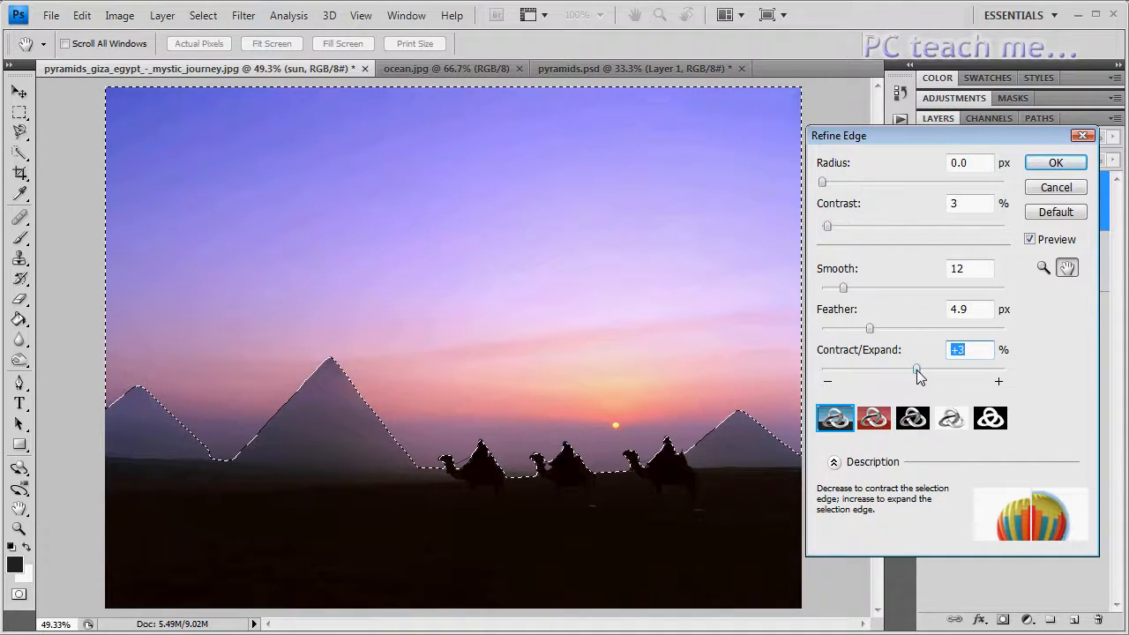
{"action": "left_click", "coordinate": [978, 424]}
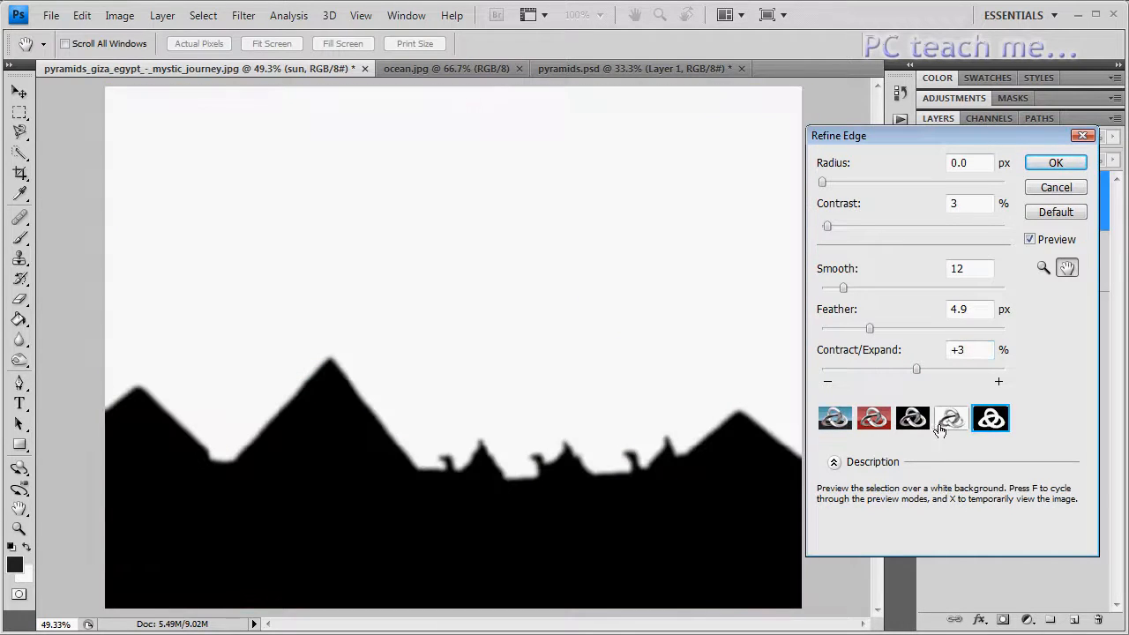
{"action": "left_click", "coordinate": [1055, 163]}
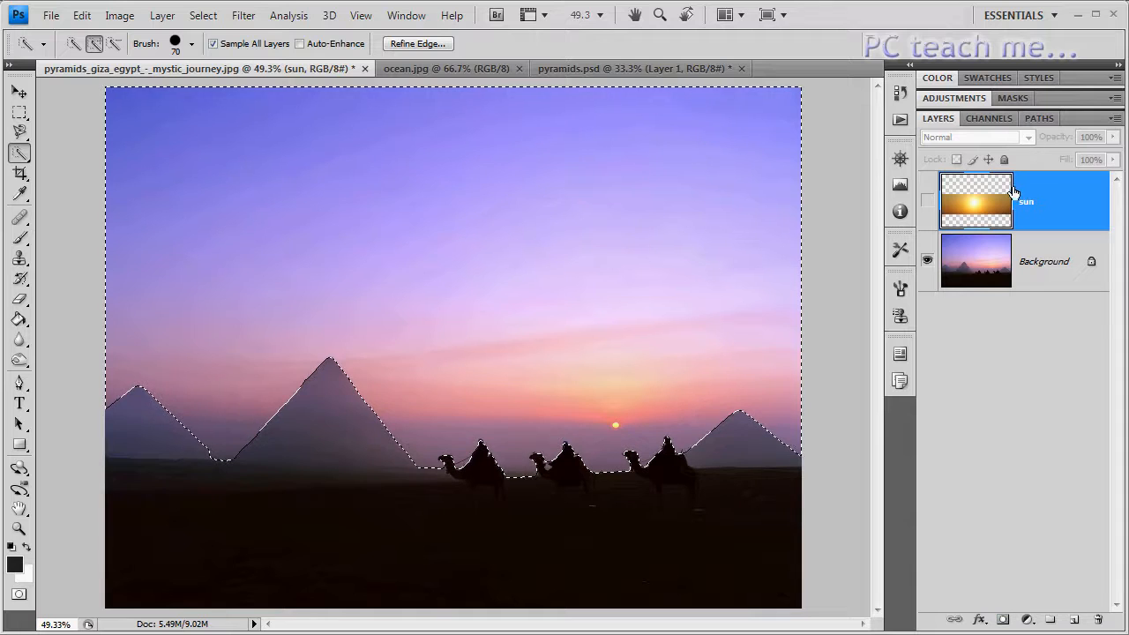
Add the refined sky selection as a layer mask on the sun layer and make that layer visible.
{"action": "left_click", "coordinate": [1002, 621]}
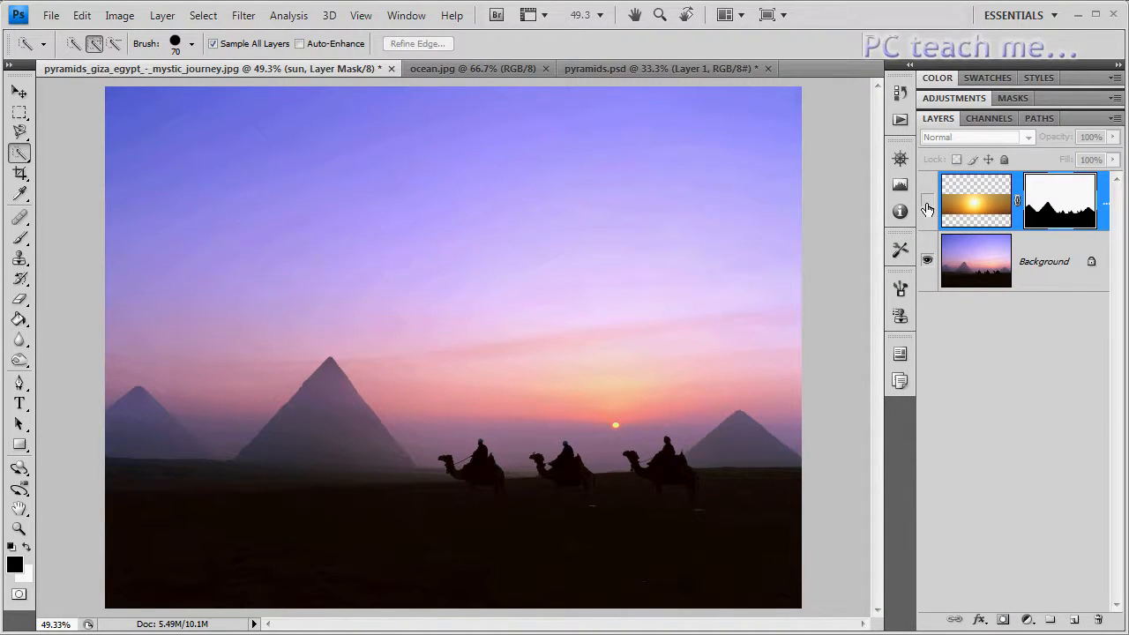
{"action": "left_click", "coordinate": [927, 206]}
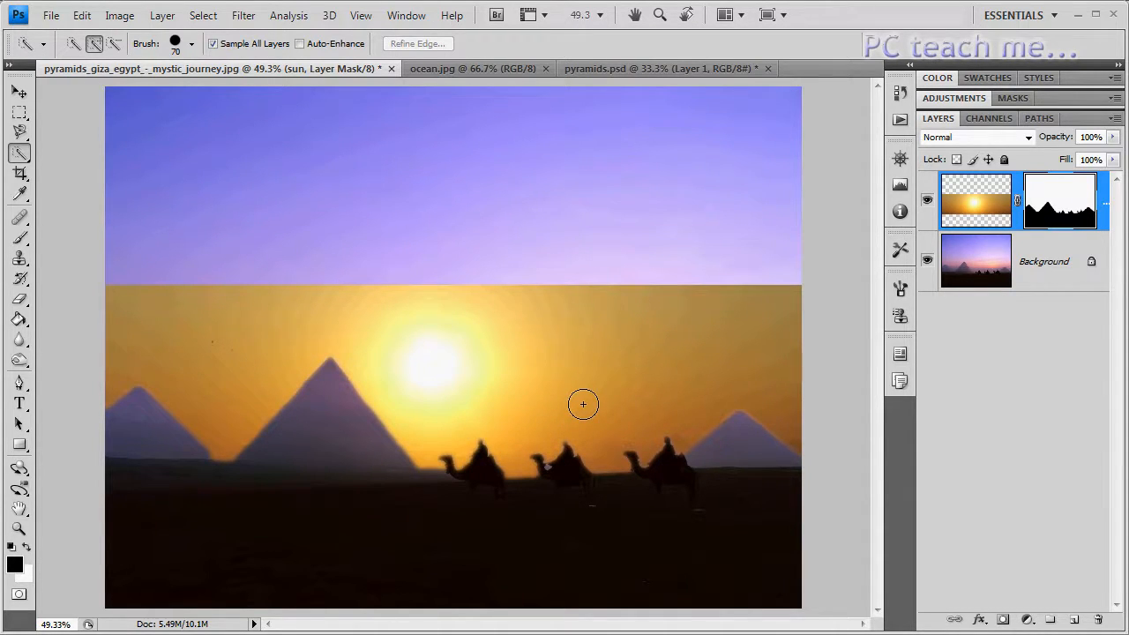
{"action": "scroll", "coordinate": [582, 409], "scroll_direction": "up", "scroll_amount": 3}
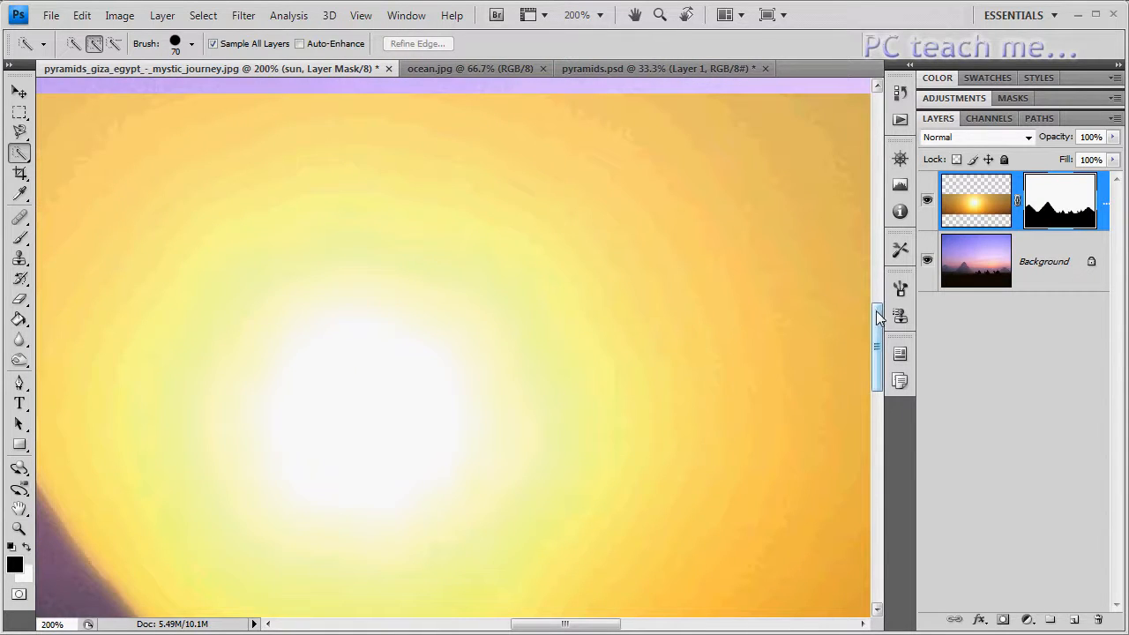
{"action": "left_click_drag", "start_coordinate": [878, 346], "coordinate": [878, 403]}
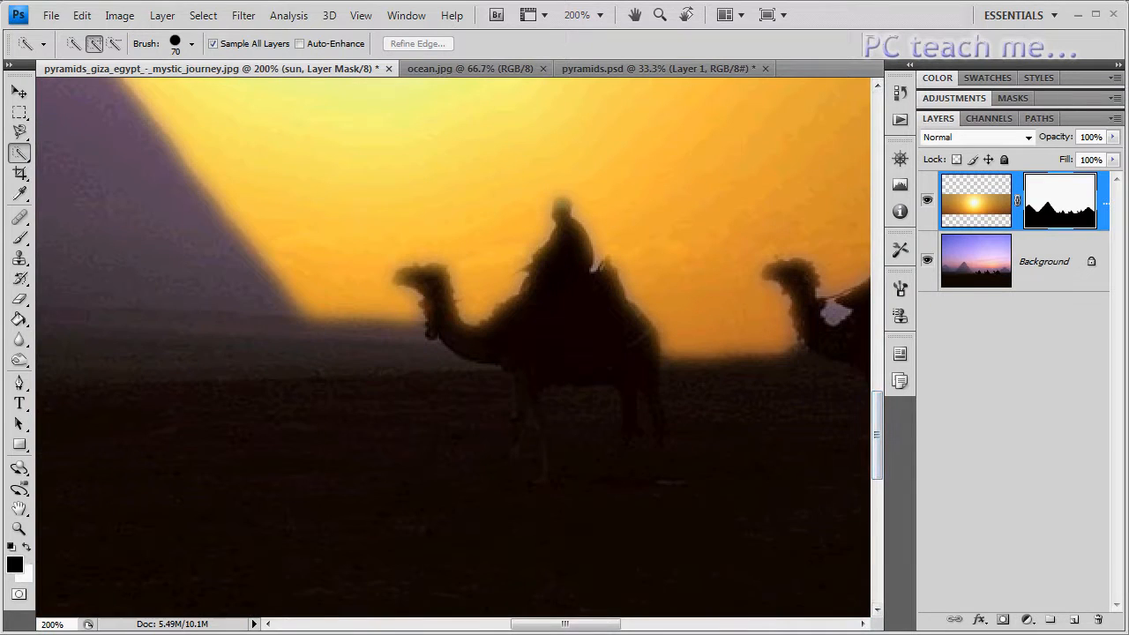
{"action": "left_click_drag", "start_coordinate": [534, 625], "coordinate": [577, 627]}
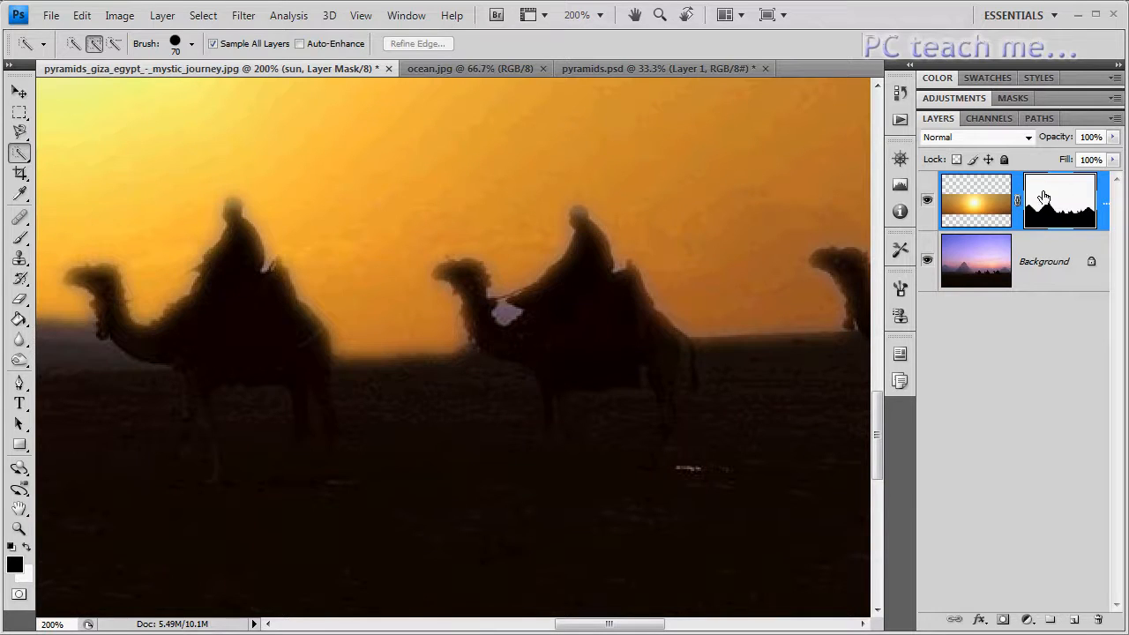
Make the sun layer's mask the active target and set white as the foreground color.
{"action": "left_click", "coordinate": [985, 188]}
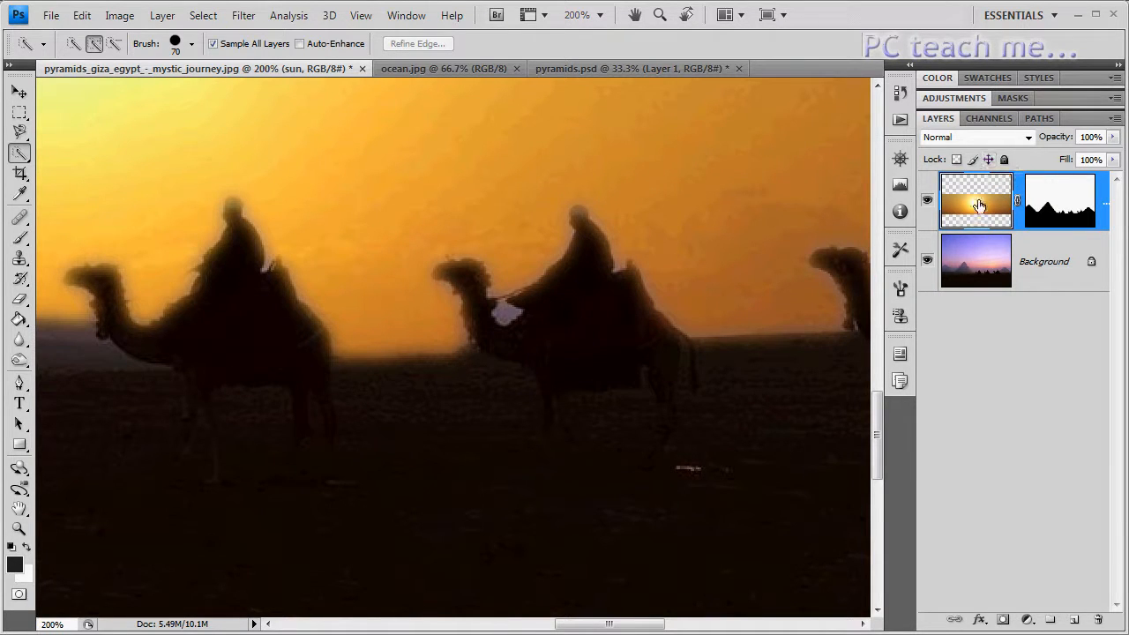
{"action": "left_click", "coordinate": [975, 256]}
{"action": "left_click", "coordinate": [998, 206]}
{"action": "left_click", "coordinate": [1064, 194]}
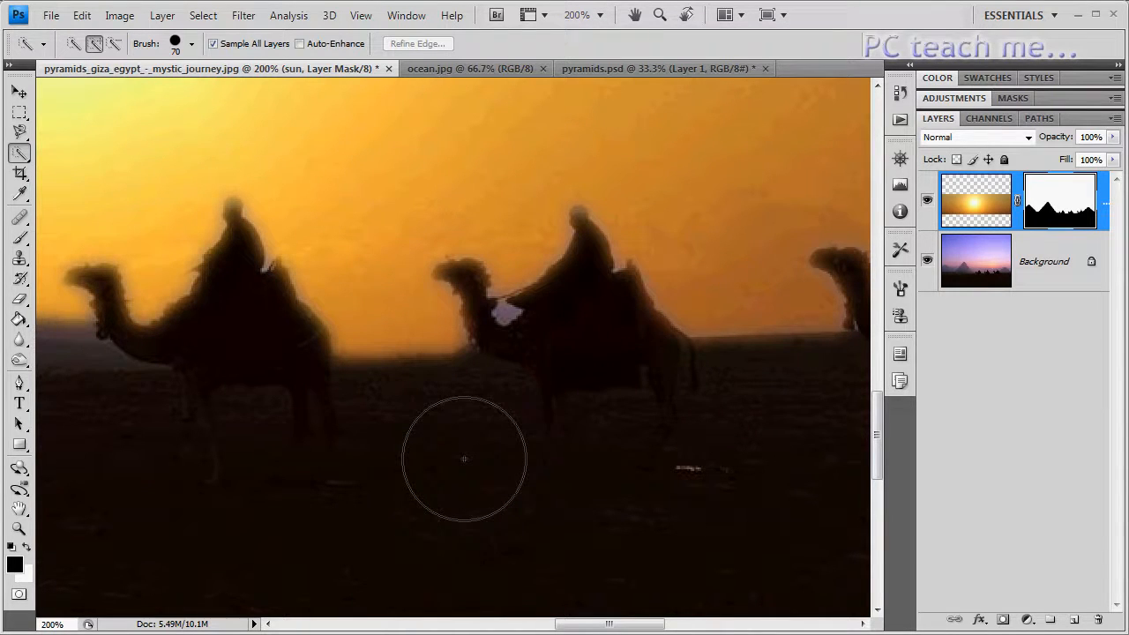
{"action": "left_click", "coordinate": [28, 579]}
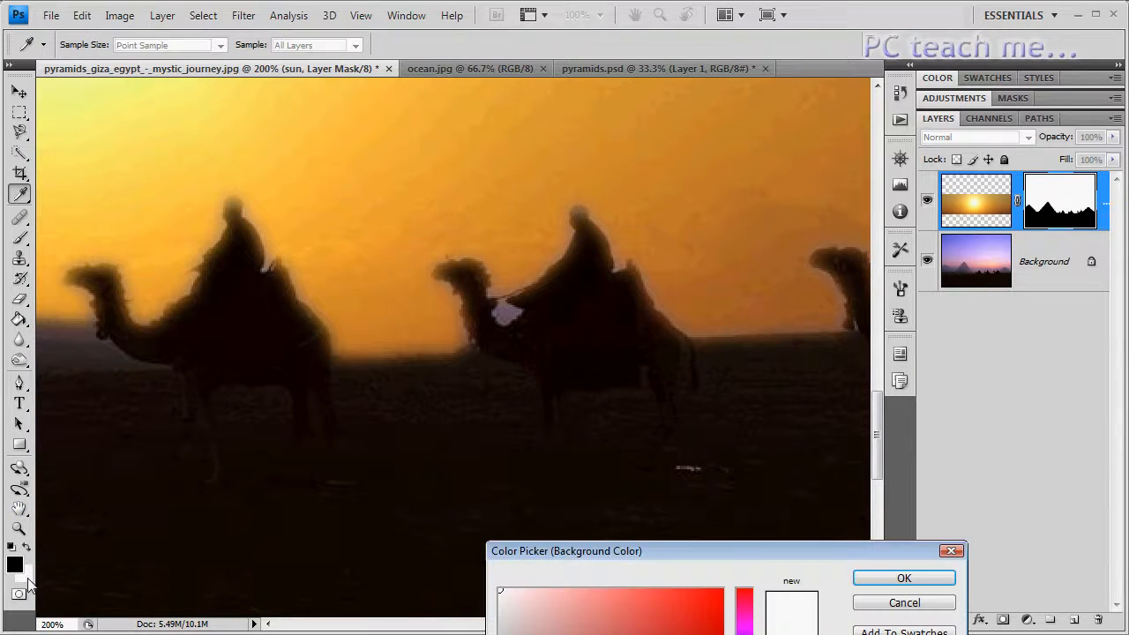
{"action": "left_click", "coordinate": [881, 578]}
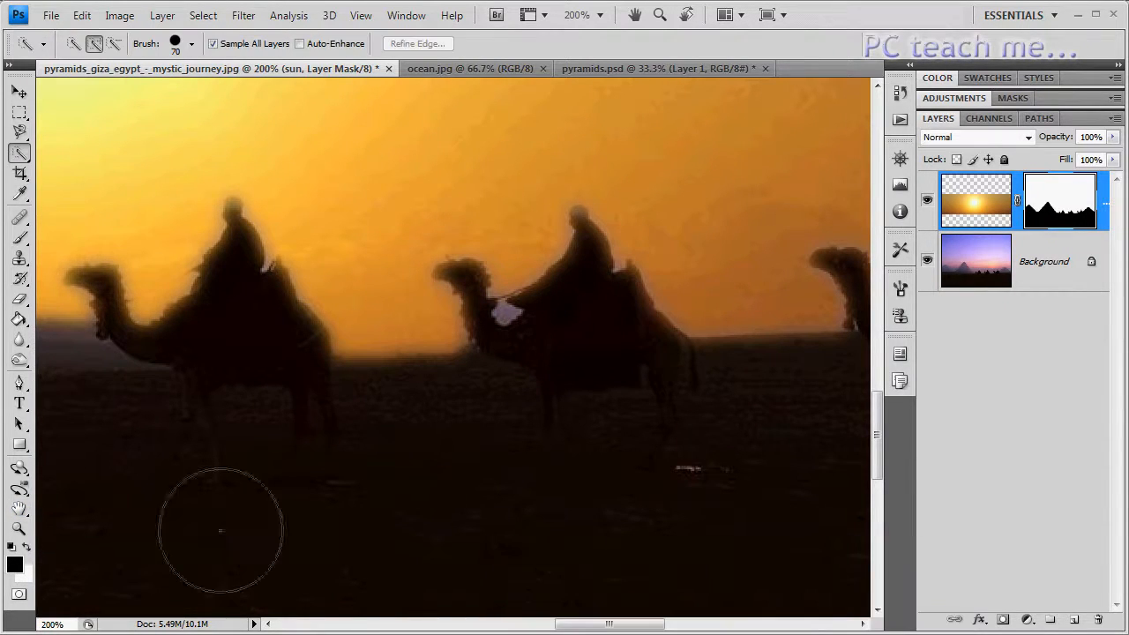
{"action": "left_click", "coordinate": [28, 549]}
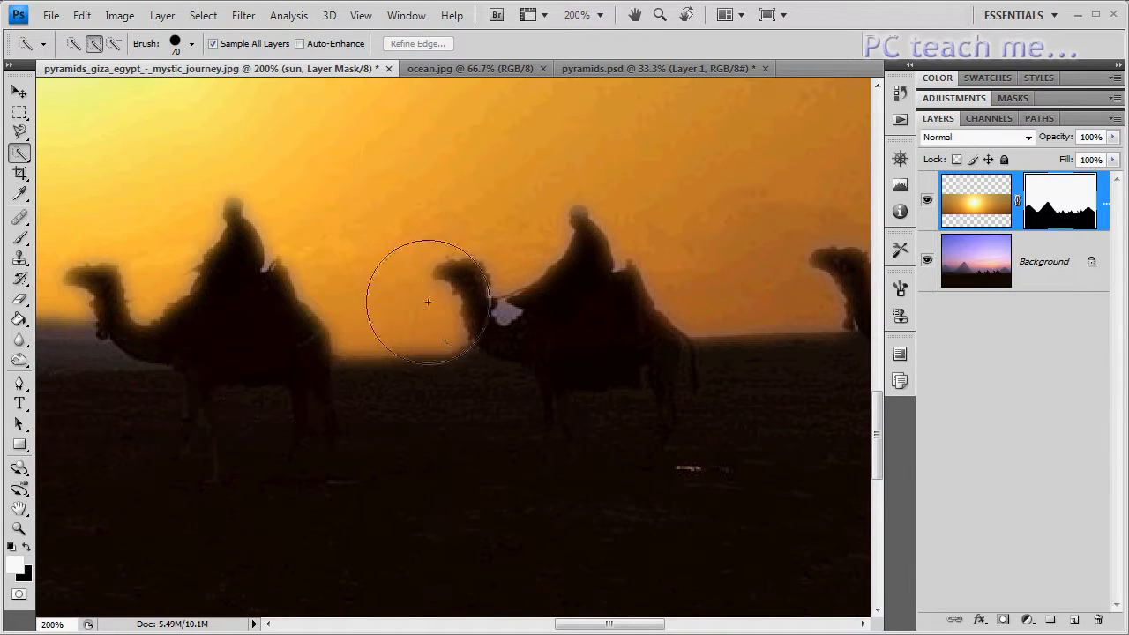
{"action": "mouse_move", "coordinate": [505, 279]}
{"action": "left_mouse_down"}
{"action": "mouse_move", "coordinate": [459, 274]}
{"action": "mouse_move", "coordinate": [480, 300]}
{"action": "left_mouse_up"}
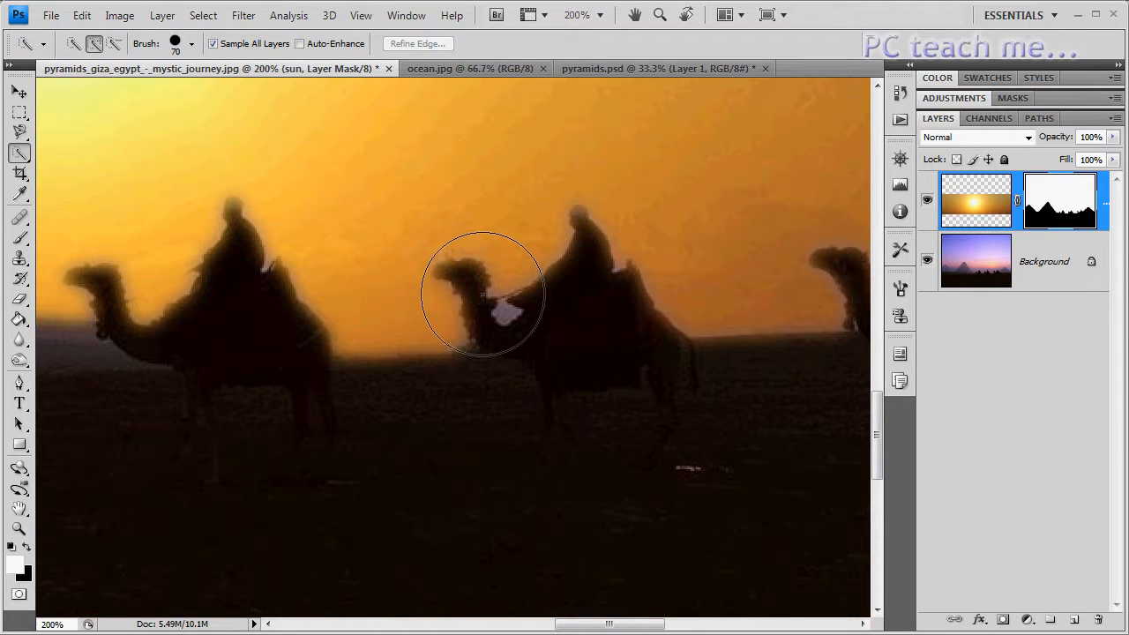
{"action": "key", "text": "bracketleft"}
{"action": "key", "text": "bracketleft"}
{"action": "key", "text": "bracketleft"}
{"action": "key", "text": "bracketleft"}
{"action": "key", "text": "bracketleft"}
{"action": "key", "text": "bracketleft"}
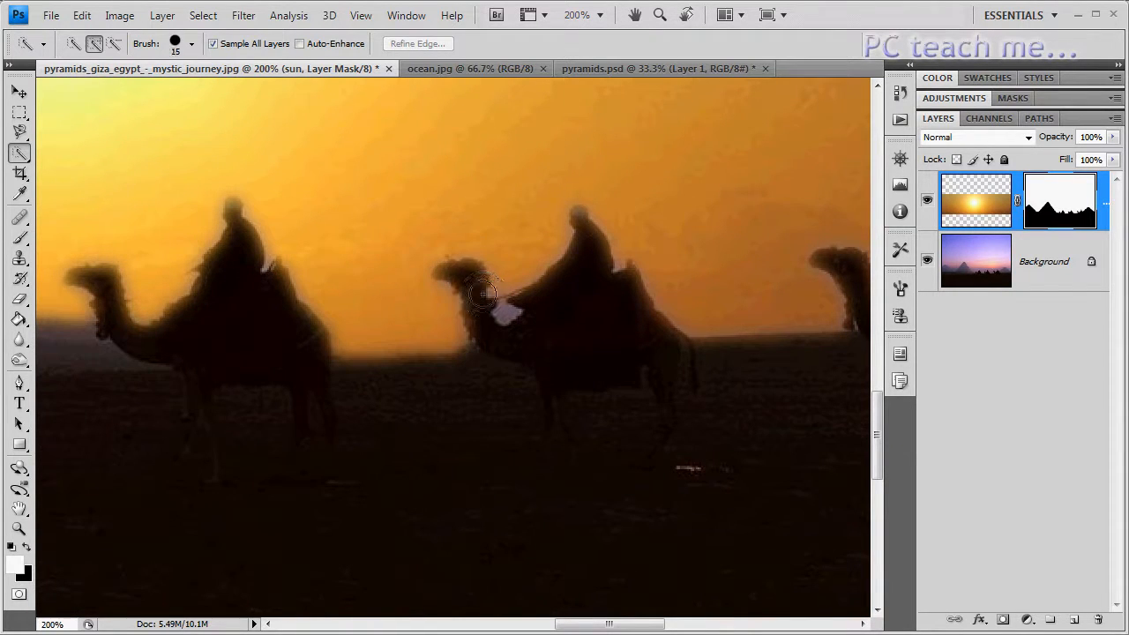
{"action": "key", "text": "bracketleft"}
{"action": "key", "text": "bracketleft"}
{"action": "left_click", "coordinate": [501, 310]}
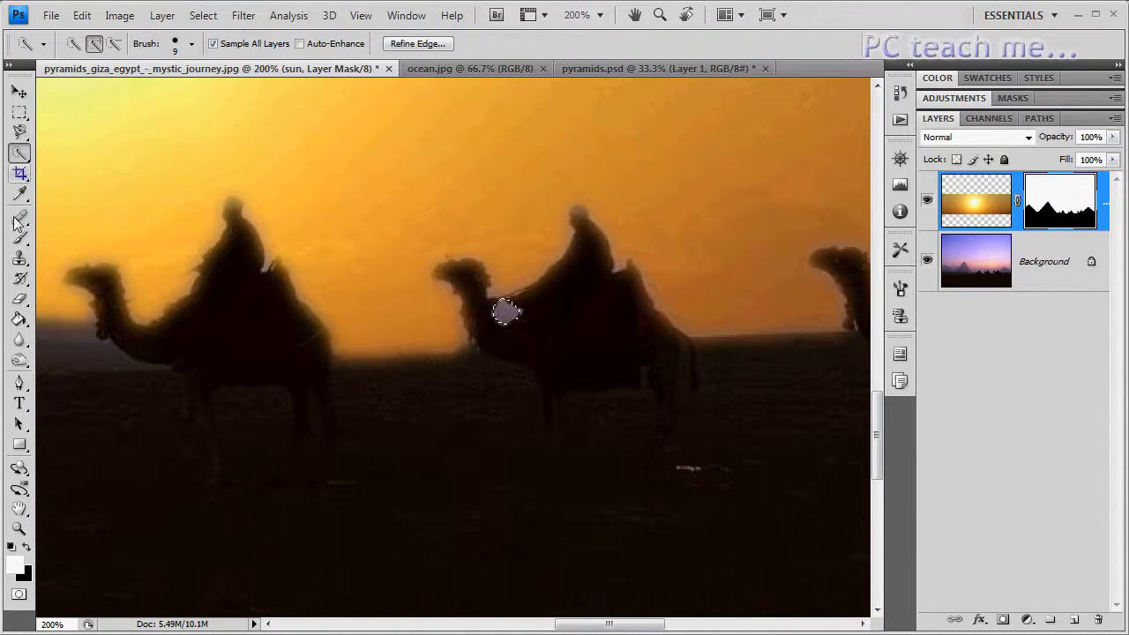
{"action": "left_click", "coordinate": [20, 112]}
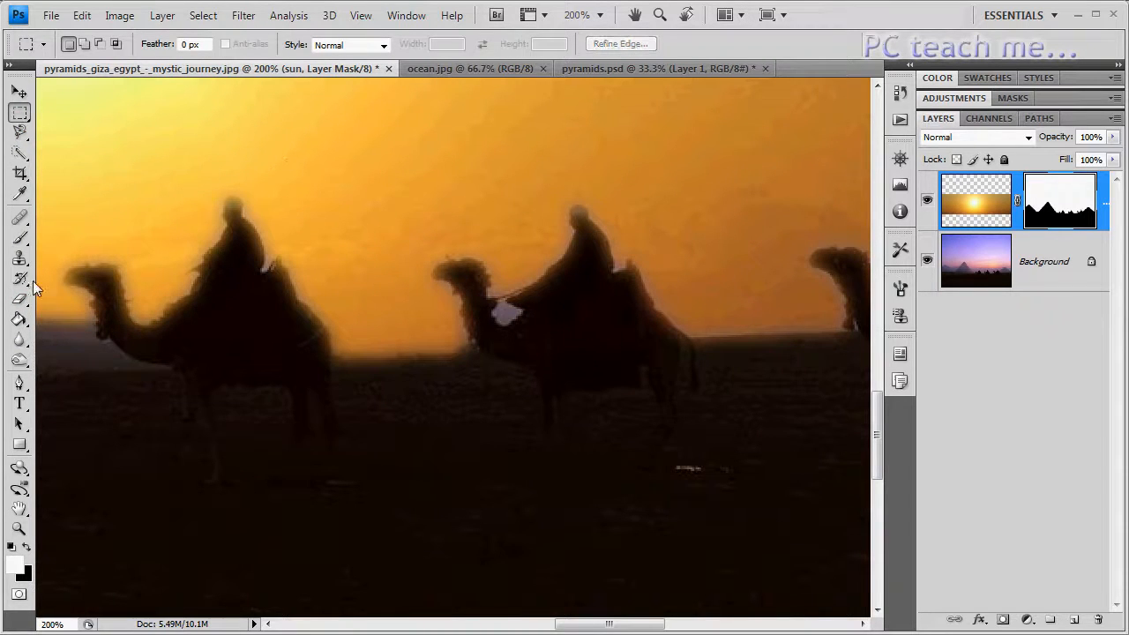
Choose the Brush tool and reduce its brush size to 8 px.
{"action": "left_click", "coordinate": [21, 238]}
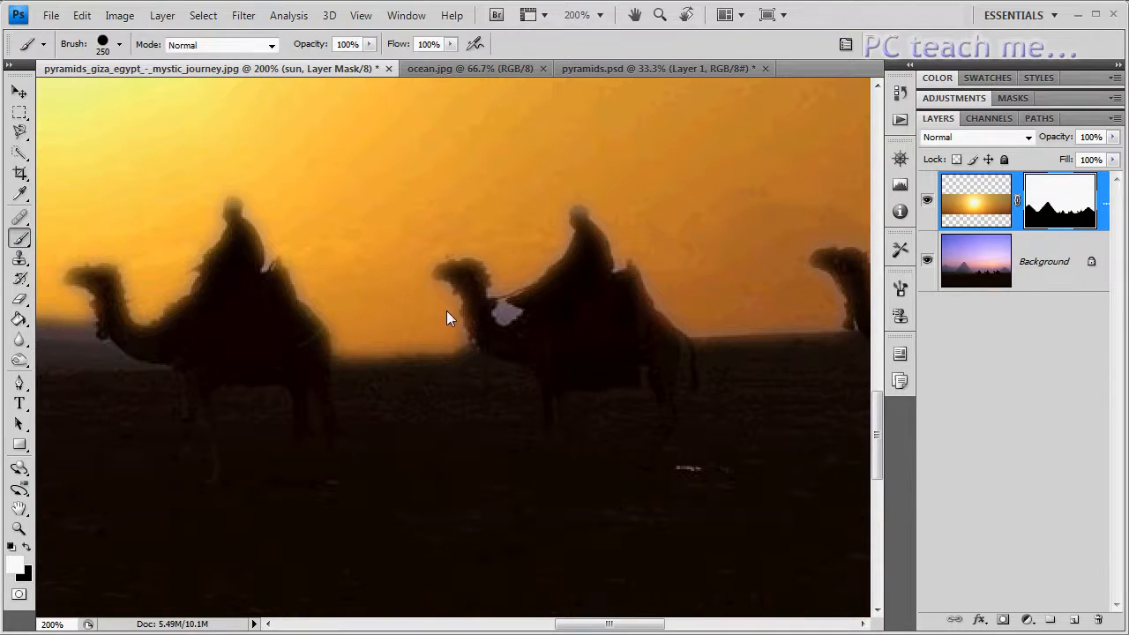
{"action": "key", "text": "bracketleft"}
{"action": "key", "text": "bracketleft"}
{"action": "key", "text": "bracketleft"}
{"action": "key", "text": "bracketleft"}
{"action": "key", "text": "bracketleft"}
{"action": "key", "text": "bracketleft"}
{"action": "key", "text": "bracketleft"}
{"action": "key", "text": "bracketleft"}
{"action": "key", "text": "bracketleft"}
{"action": "key", "text": "bracketleft"}
{"action": "key", "text": "bracketleft"}
{"action": "key", "text": "bracketleft"}
{"action": "key", "text": "bracketleft"}
{"action": "left_click_drag", "start_coordinate": [499, 312], "coordinate": [500, 314]}
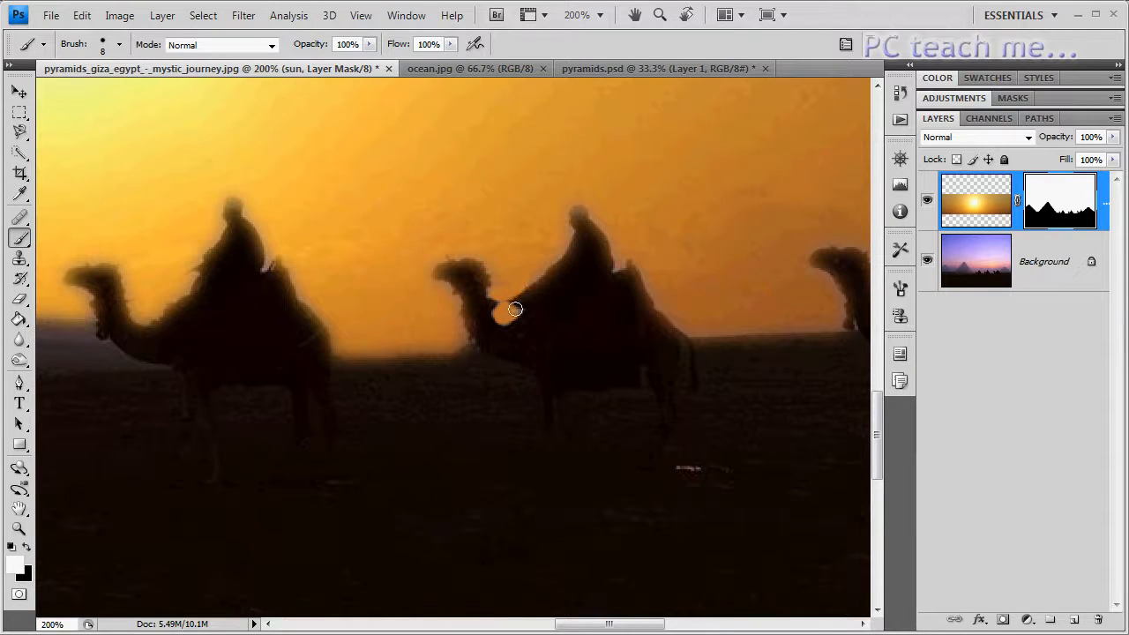
{"action": "left_click", "coordinate": [515, 310]}
{"action": "key", "text": "ctrl+z"}
{"action": "key", "text": "ctrl+alt+z"}
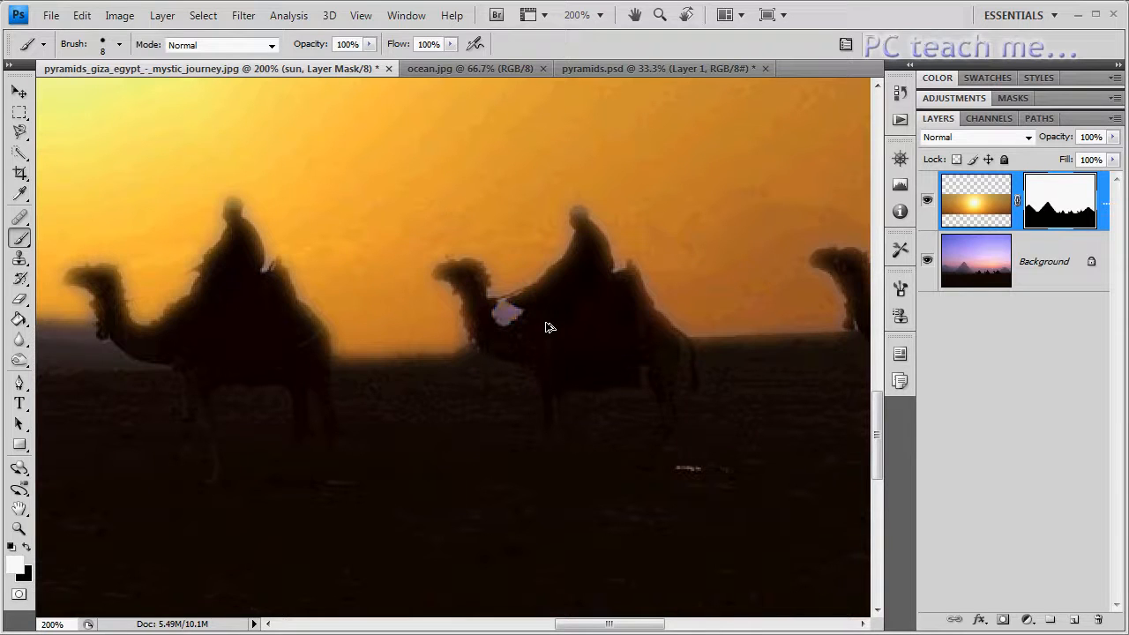
Paint white with the Brush tool on the sun layer's mask over the small gap behind the middle camel's neck.
{"action": "left_click", "coordinate": [19, 279]}
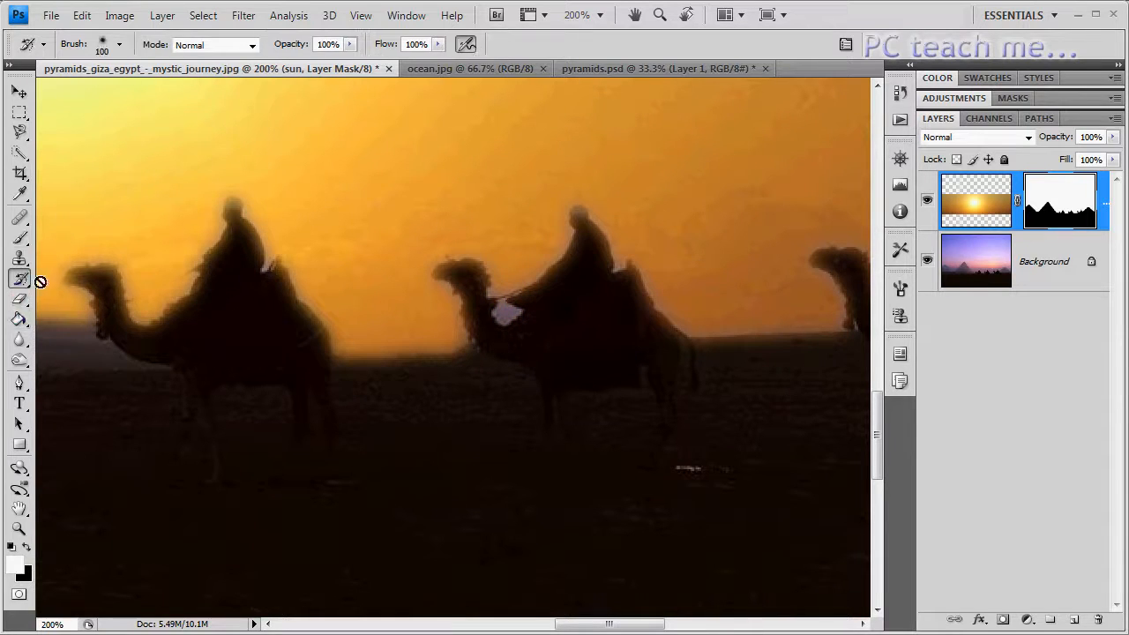
{"action": "left_click", "coordinate": [19, 238]}
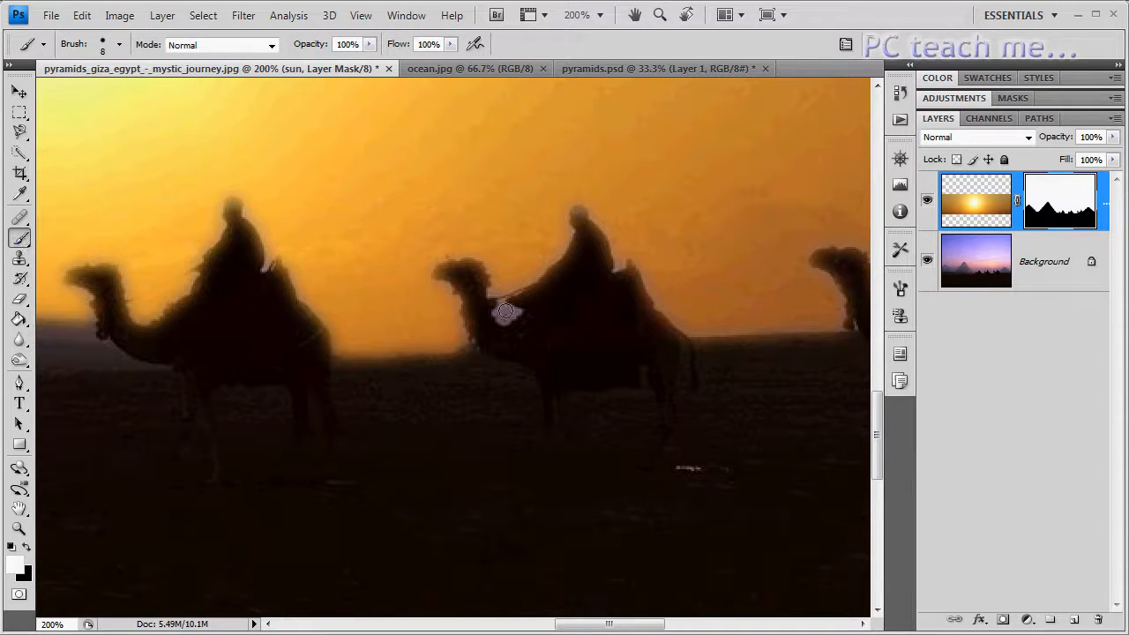
{"action": "left_click_drag", "start_coordinate": [500, 313], "coordinate": [501, 317]}
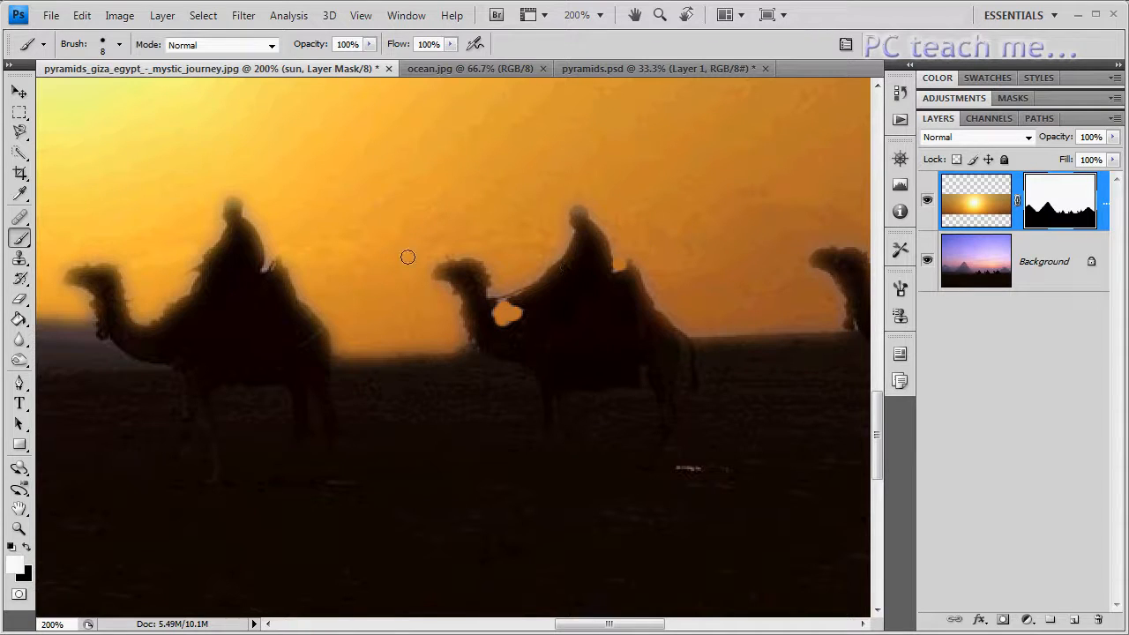
{"action": "key", "text": "ctrl+minus"}
{"action": "key", "text": "ctrl+minus"}
{"action": "key", "text": "ctrl+minus"}
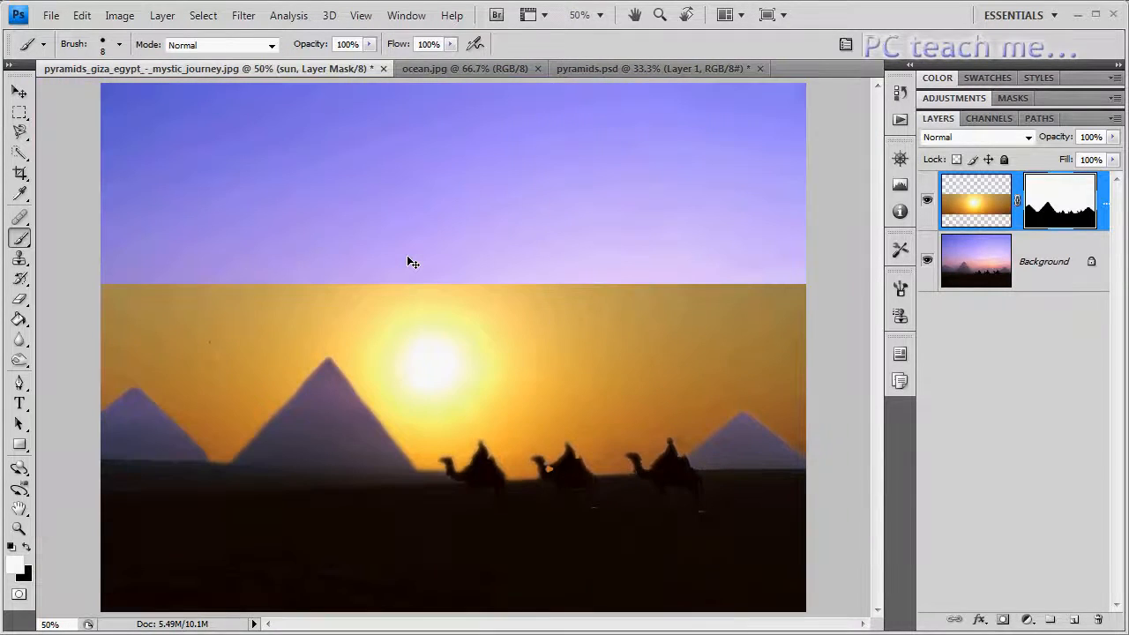
{"action": "key", "text": "ctrl+plus"}
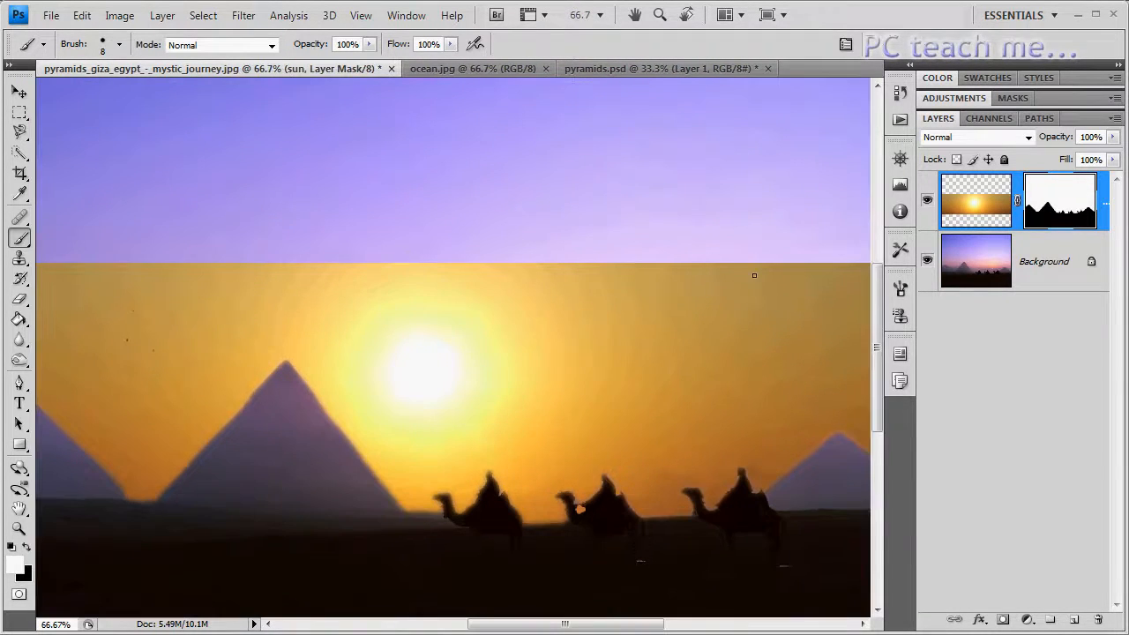
{"action": "scroll", "coordinate": [879, 365], "scroll_direction": "down", "scroll_amount": 5}
{"action": "scroll", "coordinate": [883, 369], "scroll_direction": "up", "scroll_amount": 4}
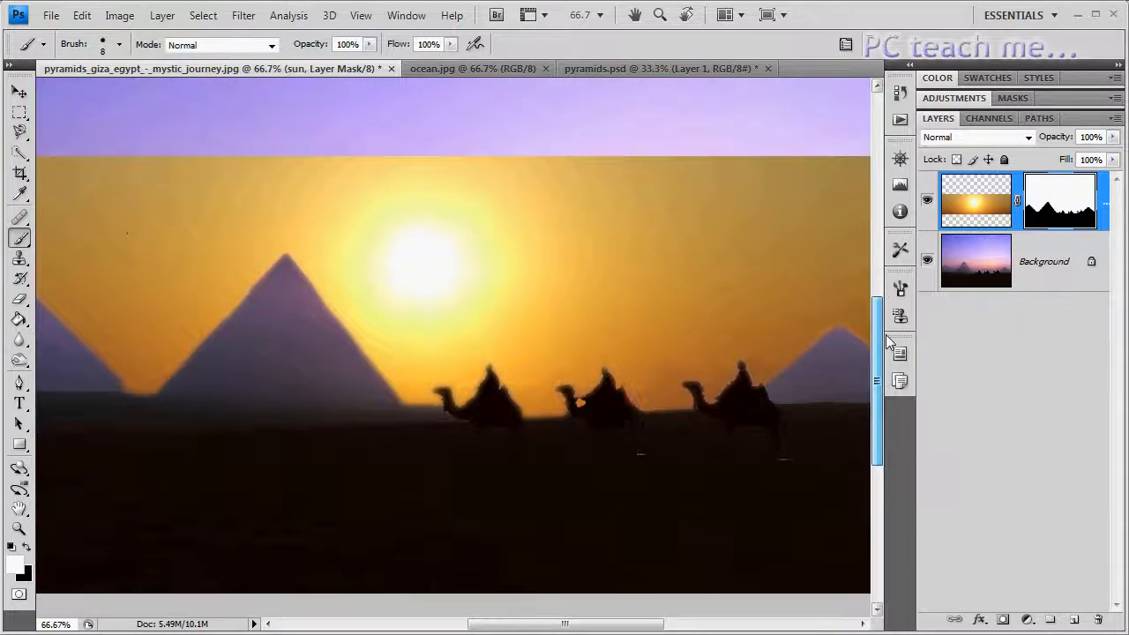